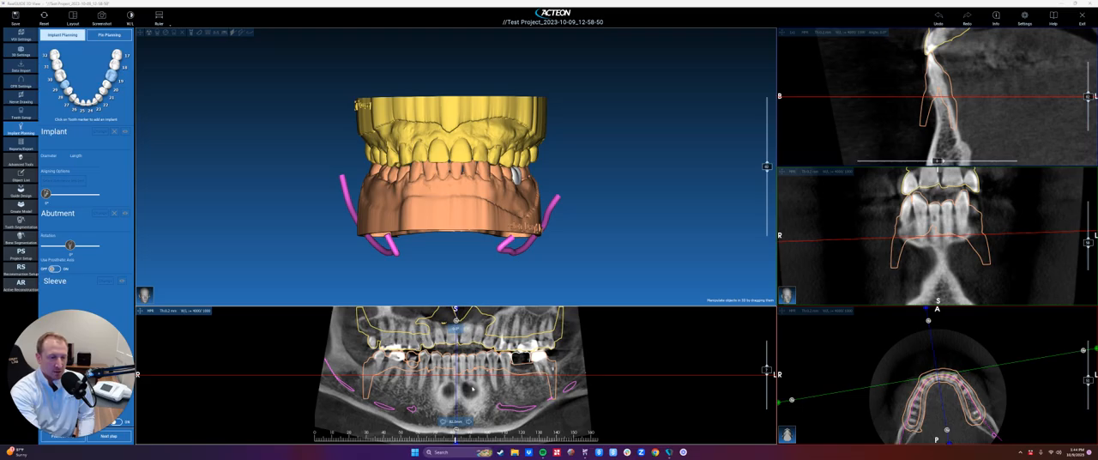
# - Thicken the panoramic slice for an X-ray-like image and move the cross-section position along the lower arch to the missing-molar gap
pyautogui.click(151, 312)
pyautogui.click(154, 337)
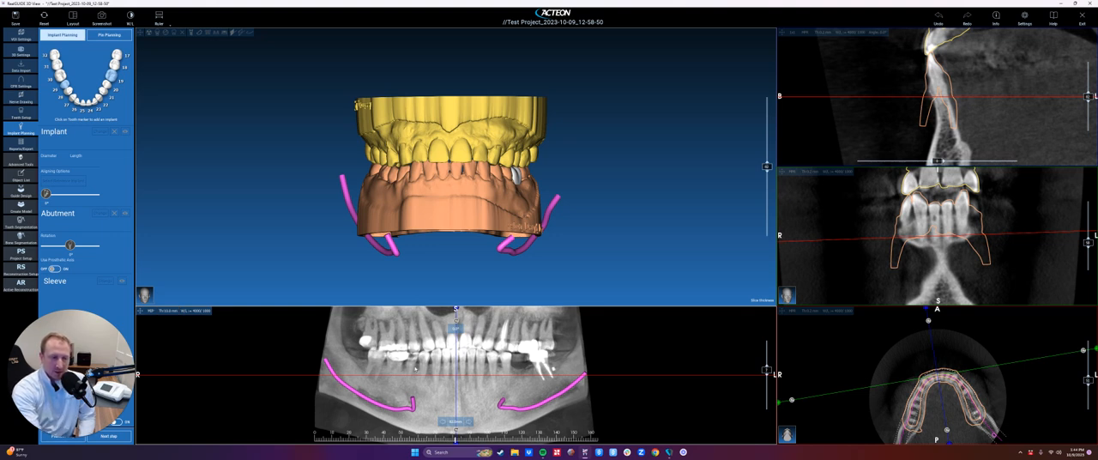
pyautogui.click(413, 365)
pyautogui.click(480, 375)
pyautogui.click(542, 386)
pyautogui.click(546, 340)
pyautogui.moveTo(498, 331); pyautogui.dragTo(523, 382)
pyautogui.click(418, 375)
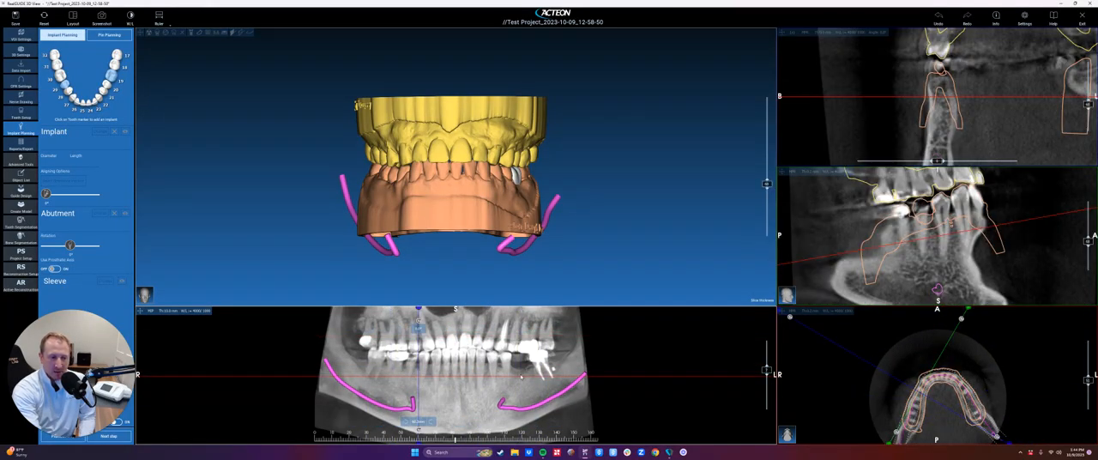
pyautogui.click(520, 373)
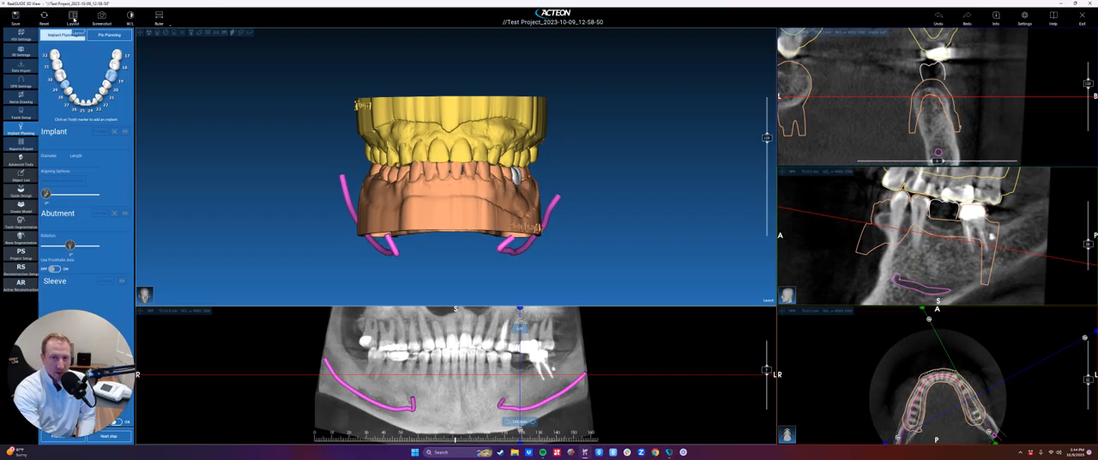
# - Keep the 3D + CPR + Cross + Tangent + Axial layout and split the cross-section view into three side-by-side slices
pyautogui.click(77, 24)
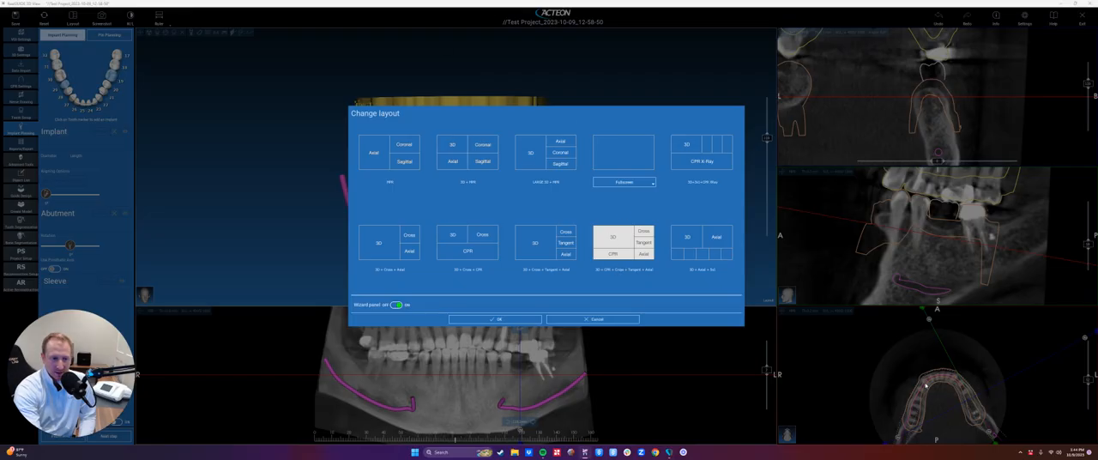
pyautogui.click(495, 318)
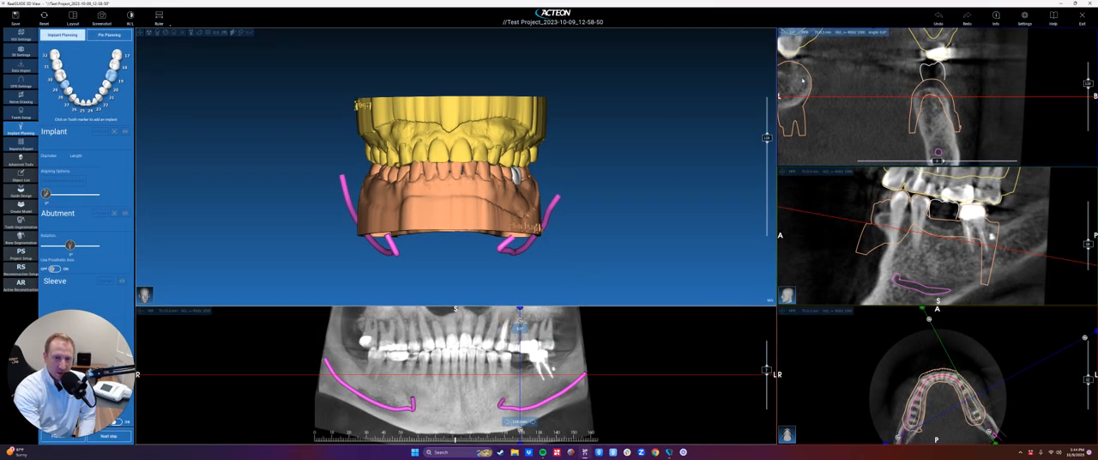
pyautogui.click(791, 32)
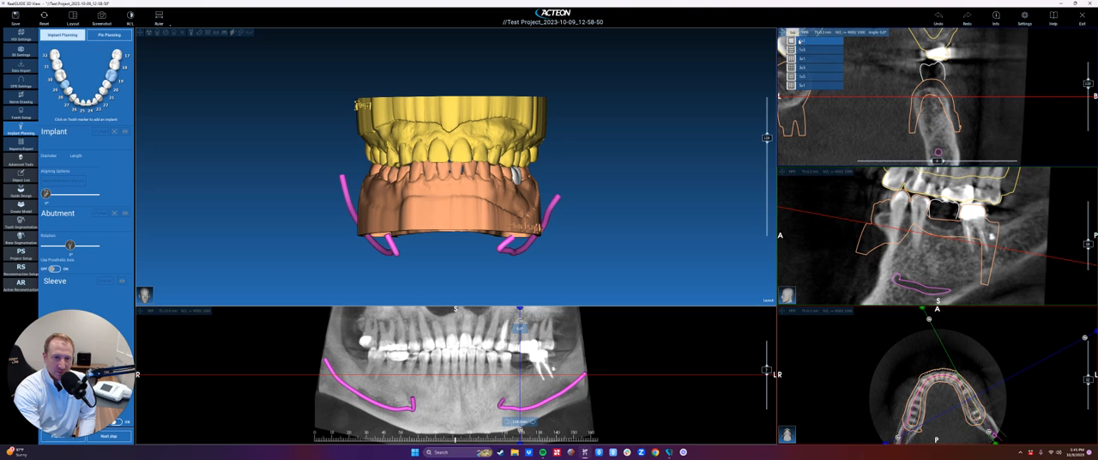
pyautogui.click(804, 66)
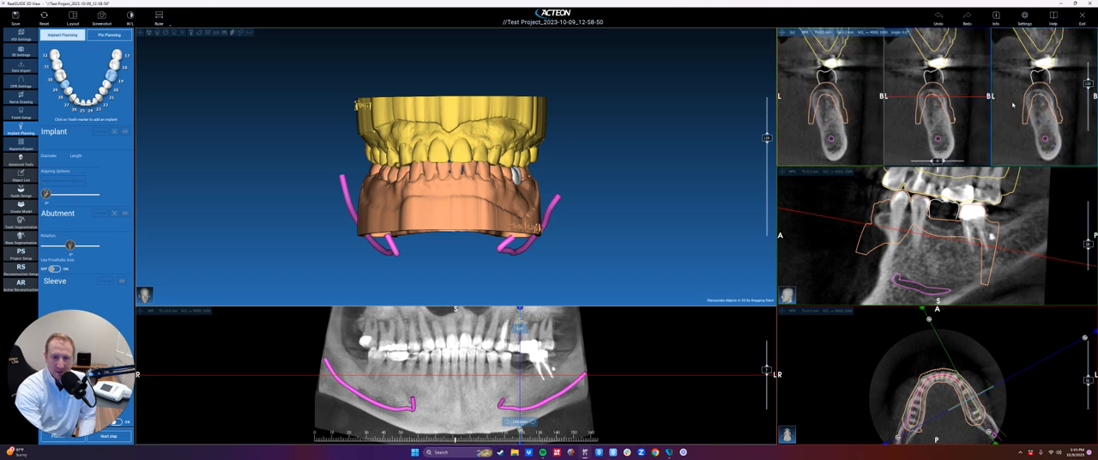
pyautogui.click(789, 32)
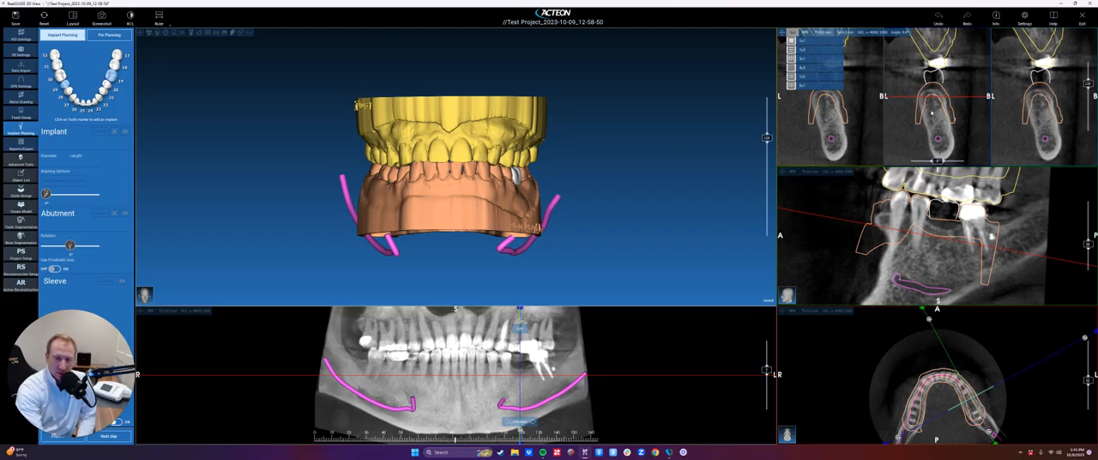
pyautogui.click(791, 59)
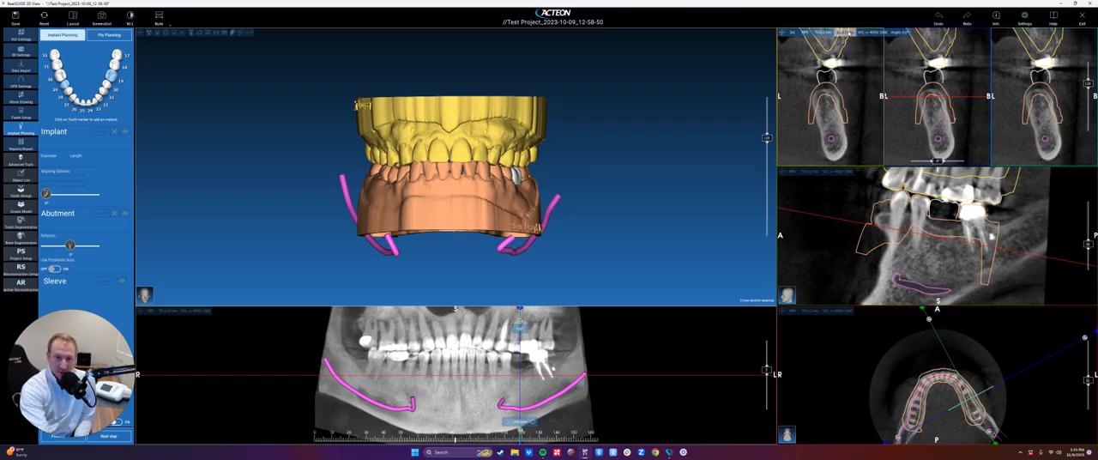
# - Set a wider spacing between the three cross-section slices and inspect their positions on the axial view
pyautogui.click(849, 32)
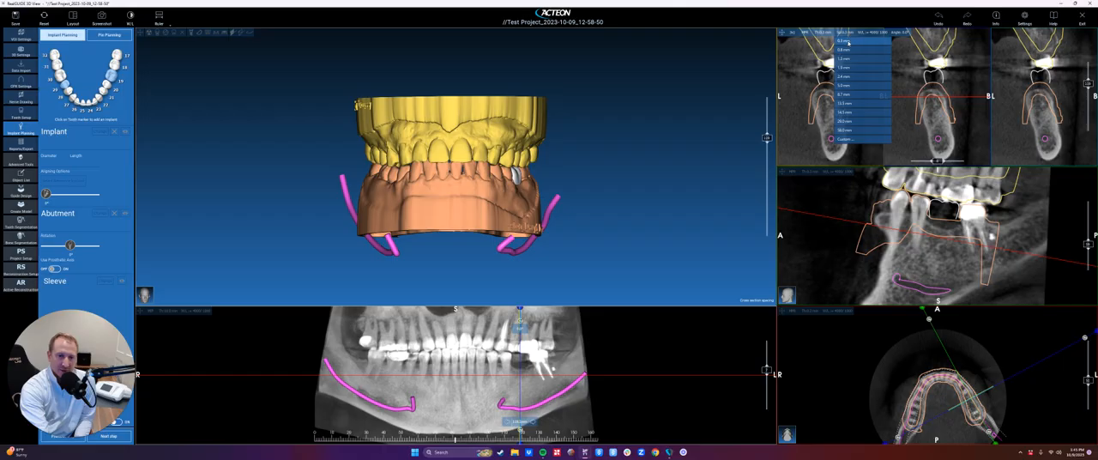
pyautogui.click(845, 59)
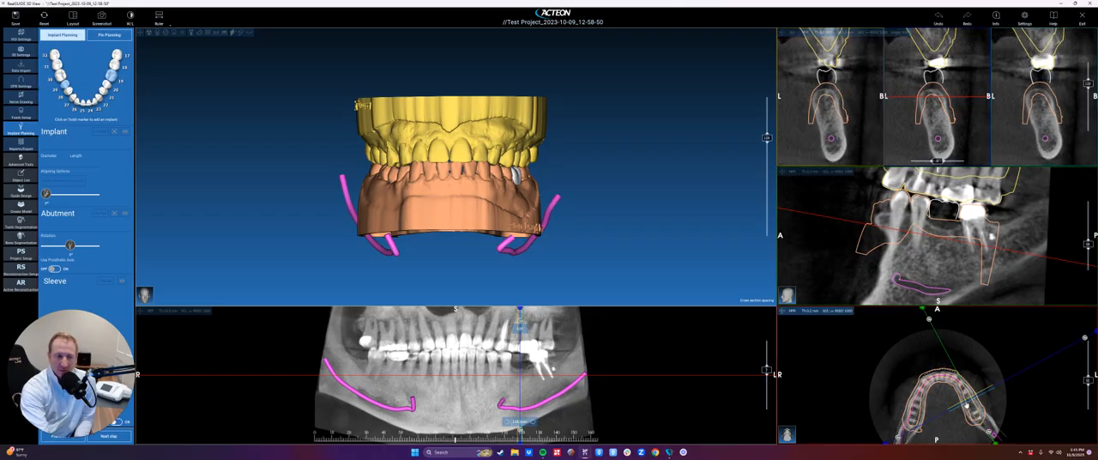
pyautogui.moveTo(969, 401)
pyautogui.mouseDown(button='right')
pyautogui.moveTo(967, 361)
pyautogui.moveTo(931, 345)
pyautogui.mouseUp(button='right')
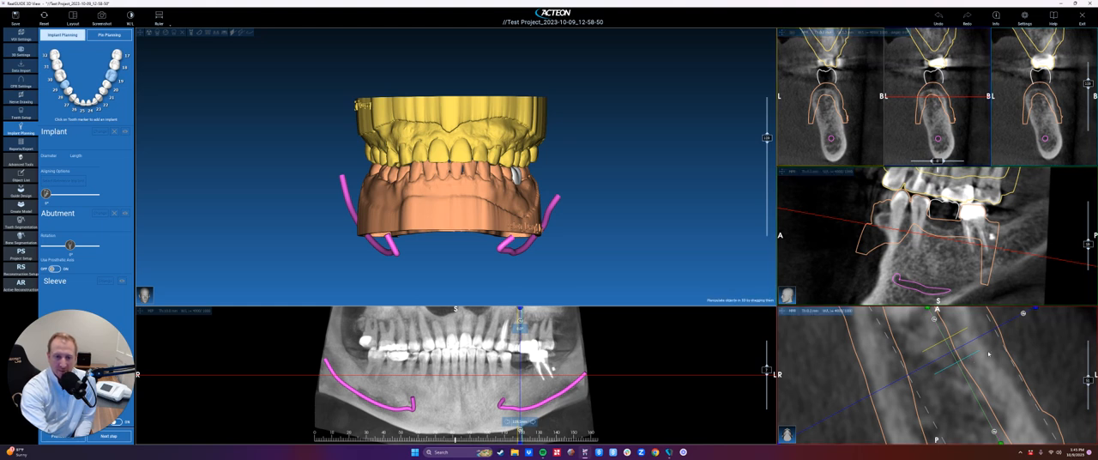
pyautogui.doubleClick(958, 358)
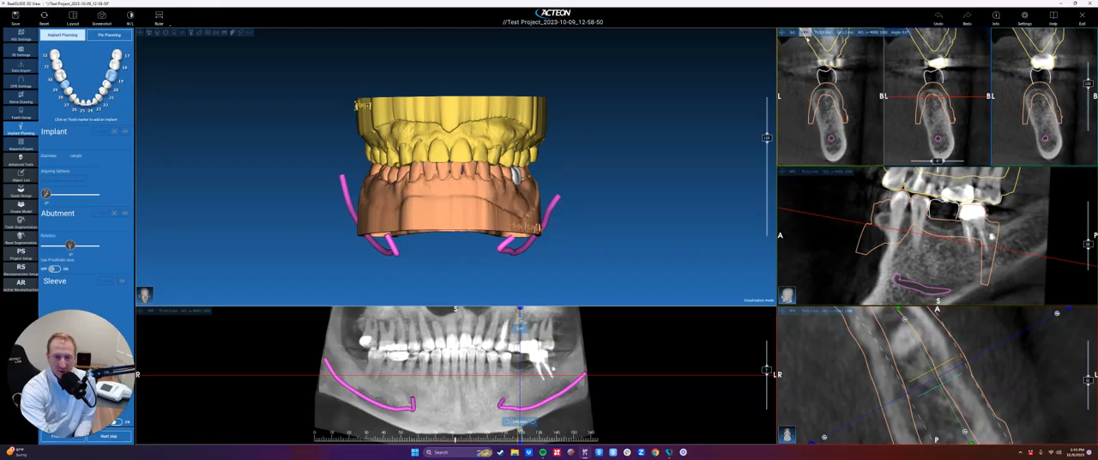
# - Try a 5.0 mm spacing between the cross-section slices and reduce it to the smallest listed value
pyautogui.click(846, 32)
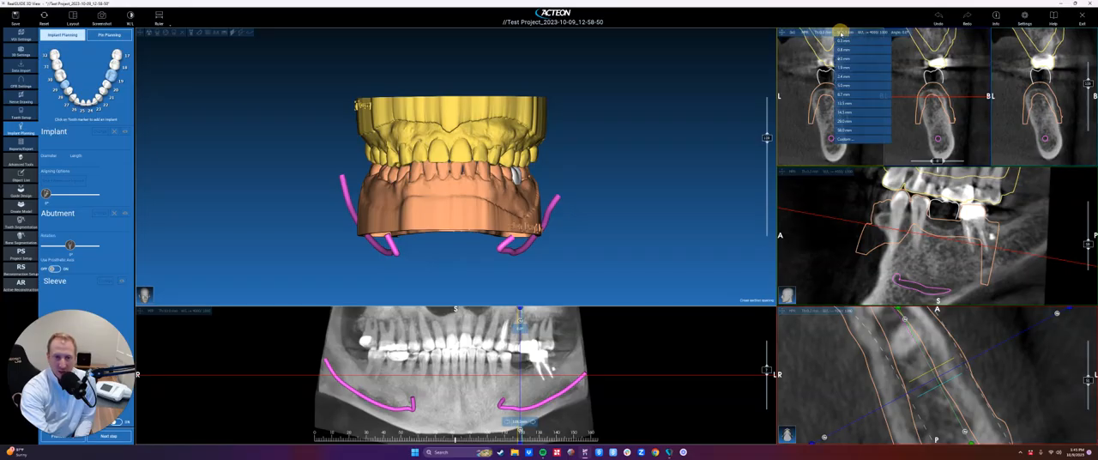
pyautogui.click(851, 84)
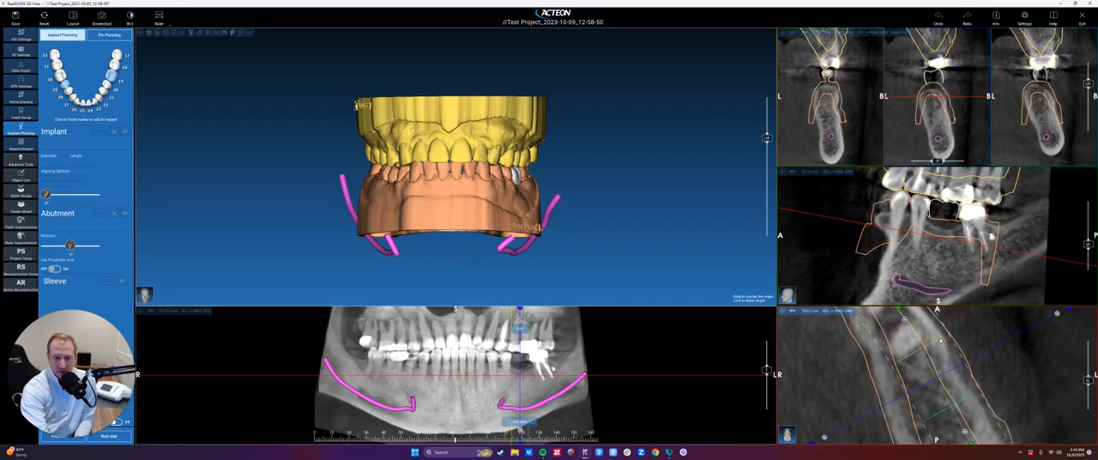
pyautogui.click(846, 32)
pyautogui.click(849, 40)
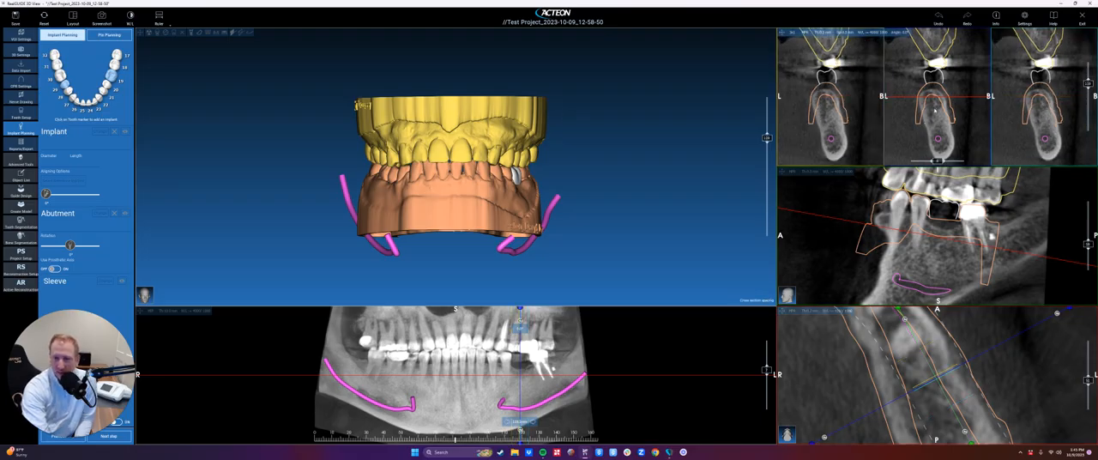
# - Browse the three cross-sections around the missing-molar gap and return the cross-section view to a single slice
pyautogui.scroll(-6, 933, 126)
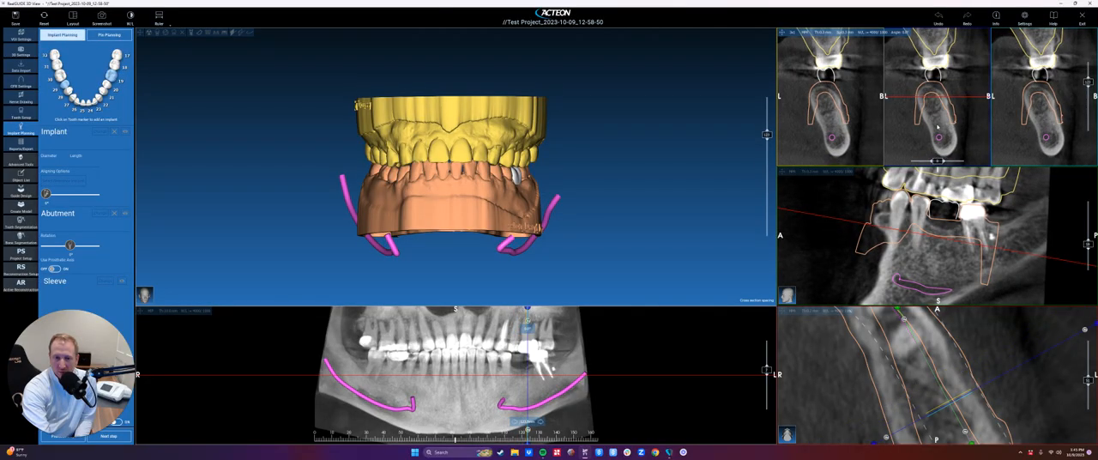
pyautogui.scroll(-4, 936, 126)
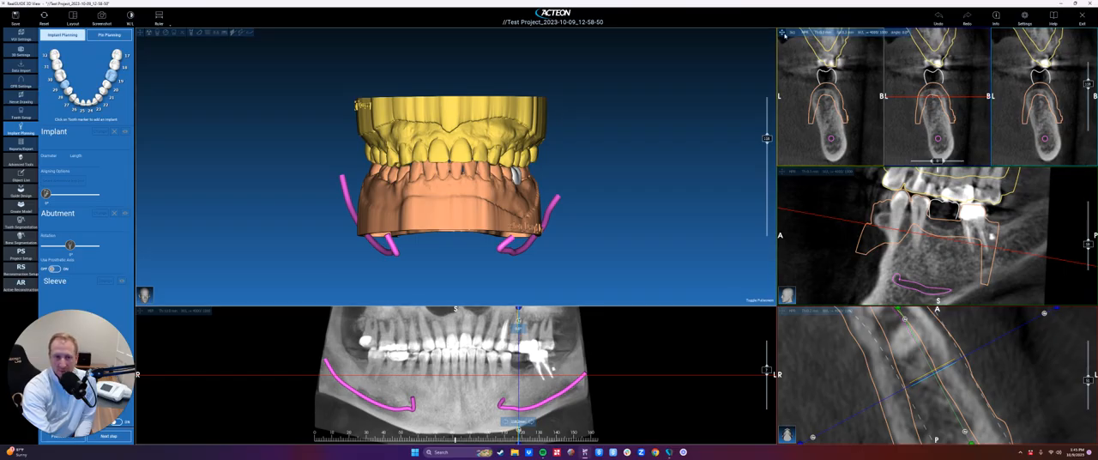
pyautogui.click(781, 33)
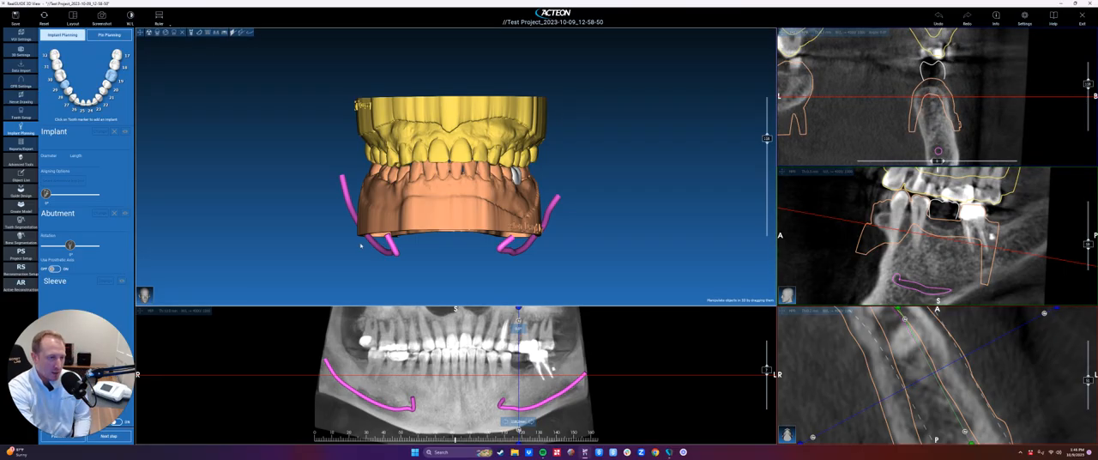
# - Hide the yellow upper jaw model and show the lower arch from its occlusal side in the 3D view
pyautogui.moveTo(441, 121)
pyautogui.mouseDown(button='right')
pyautogui.moveTo(447, 160)
pyautogui.moveTo(453, 118)
pyautogui.mouseUp(button='right')
pyautogui.rightClick(453, 117)
pyautogui.click(460, 125)
pyautogui.moveTo(460, 125); pyautogui.dragTo(375, 203)
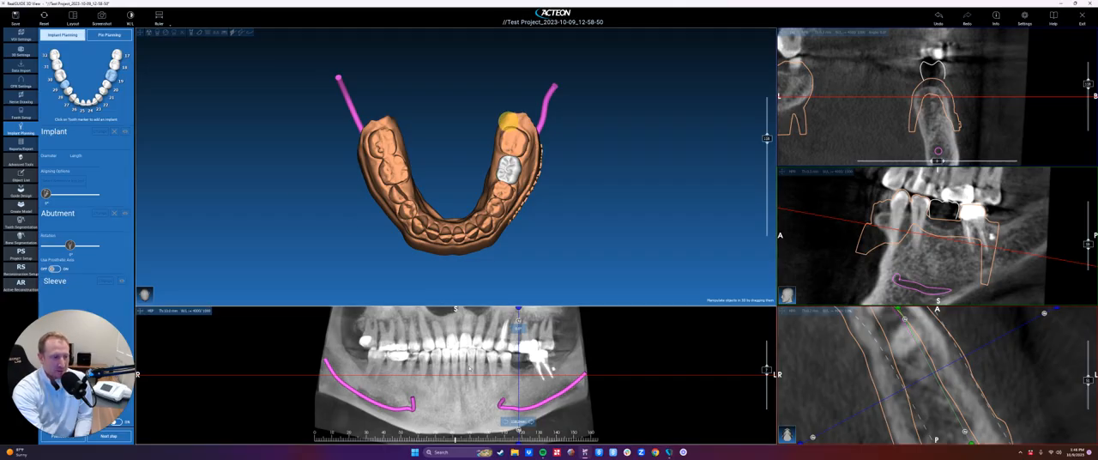
pyautogui.moveTo(467, 366)
pyautogui.mouseDown()
pyautogui.moveTo(502, 369)
pyautogui.moveTo(425, 367)
pyautogui.moveTo(472, 379)
pyautogui.mouseUp()
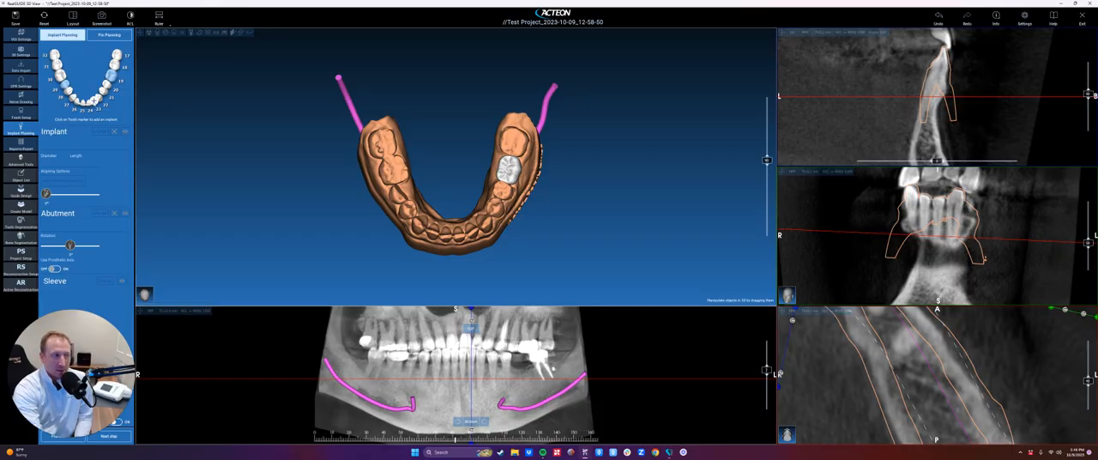
pyautogui.click(100, 102)
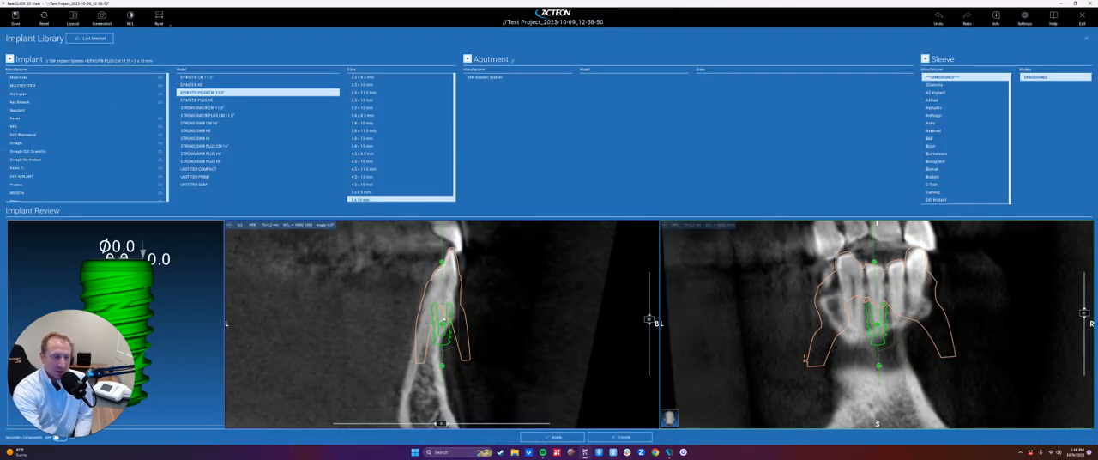
pyautogui.moveTo(441, 320); pyautogui.dragTo(426, 338)
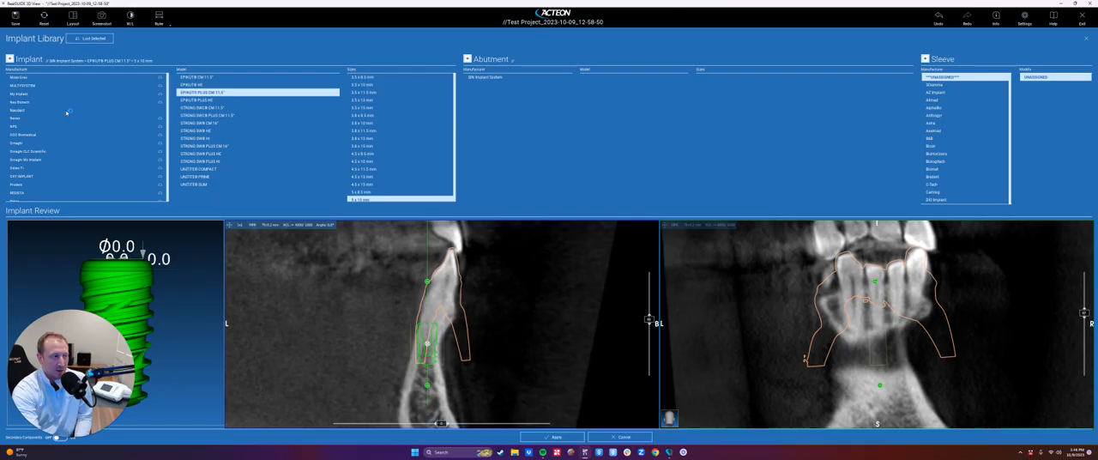
pyautogui.scroll(2, 82, 129)
pyautogui.scroll(10, 101, 103)
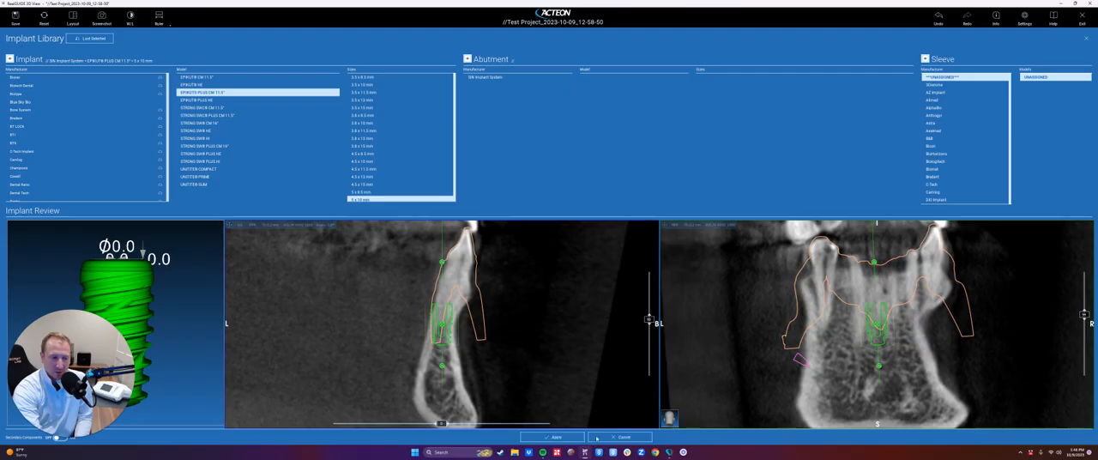
pyautogui.click(623, 438)
# - Add a SIN Implant System EPIKUT PLUS CM 11.5° implant, 5 x 10 mm, under tooth number 18, positioned and tilted in the anterior bone
pyautogui.click(472, 374)
pyautogui.moveTo(472, 374); pyautogui.dragTo(471, 375)
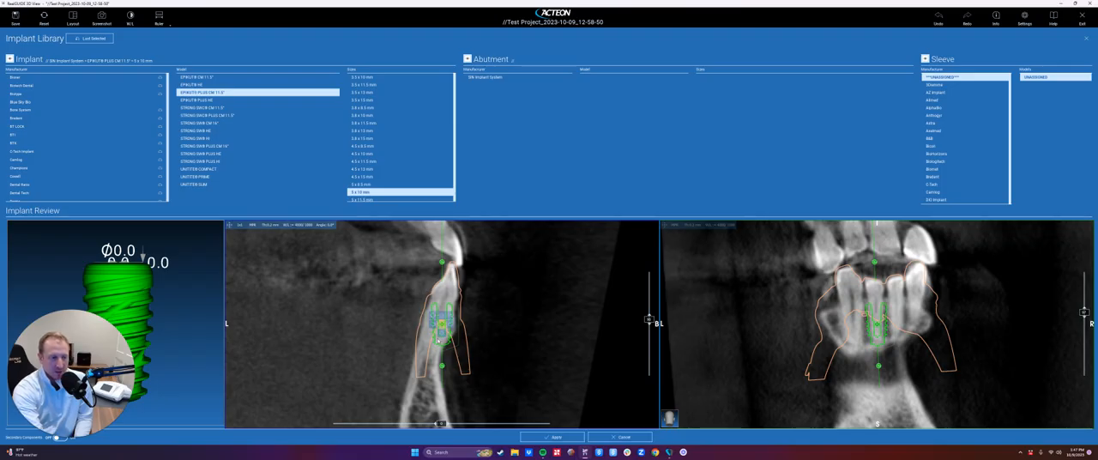
pyautogui.moveTo(441, 325); pyautogui.dragTo(427, 298)
pyautogui.moveTo(441, 262); pyautogui.dragTo(450, 263)
pyautogui.click(551, 437)
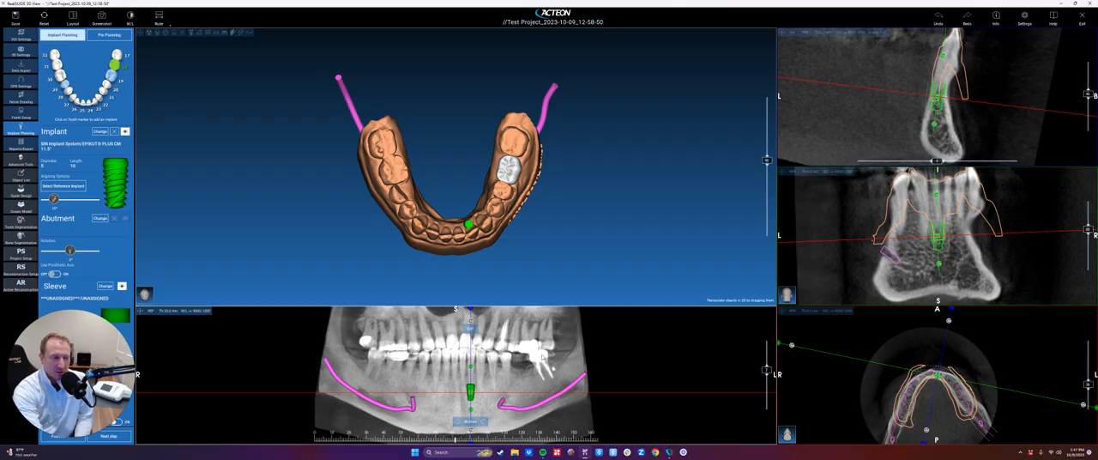
# - Check the cross-sections along the lower arch and reassign the implant marked on tooth 18 to tooth number 23
pyautogui.click(493, 371)
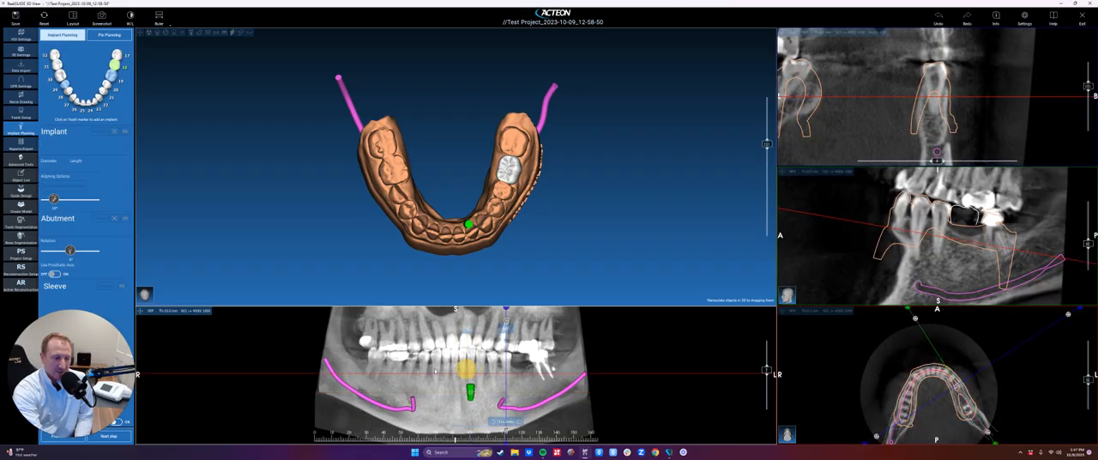
pyautogui.moveTo(492, 371); pyautogui.dragTo(545, 369)
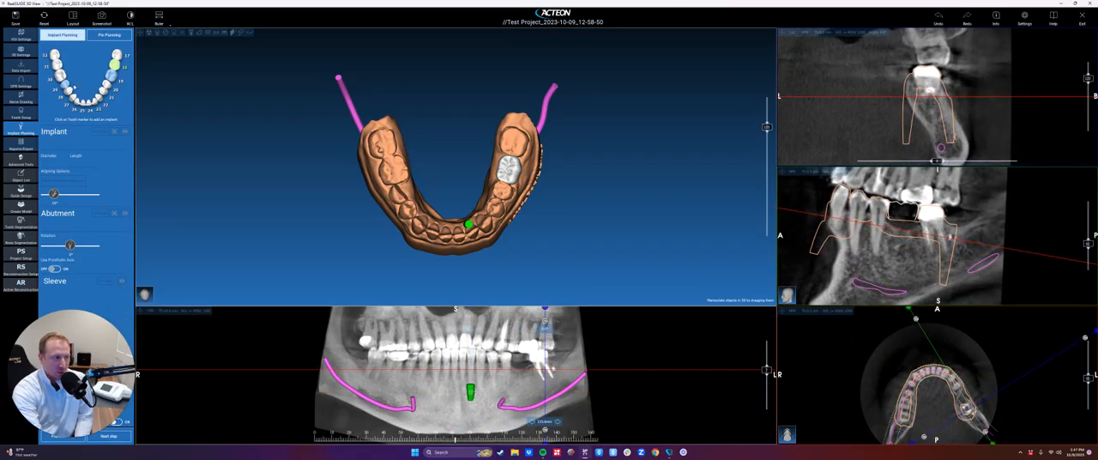
pyautogui.moveTo(485, 382); pyautogui.dragTo(471, 403)
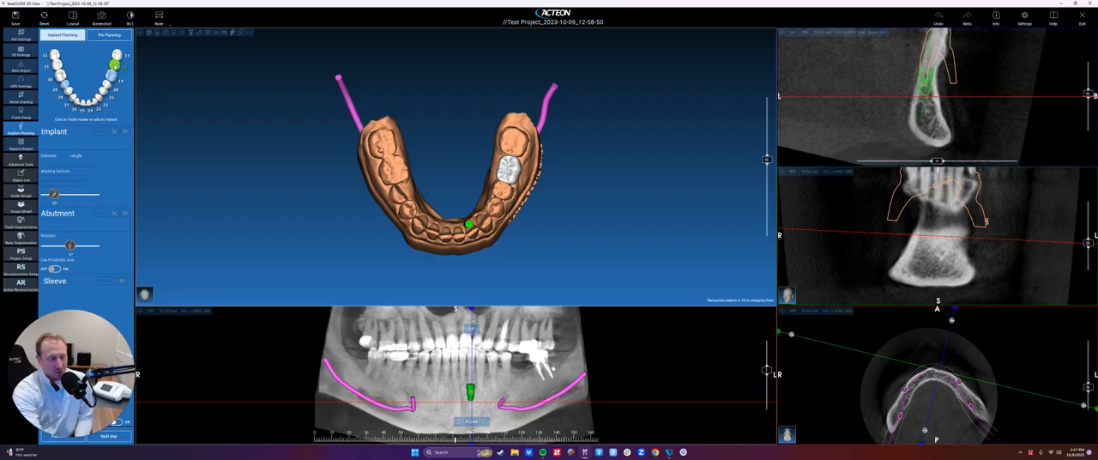
pyautogui.rightClick(116, 63)
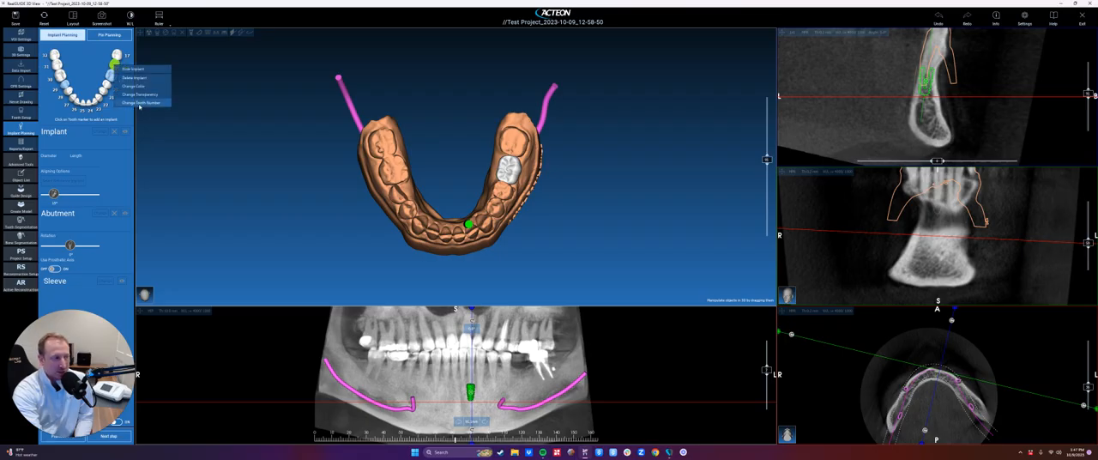
pyautogui.moveTo(140, 106)
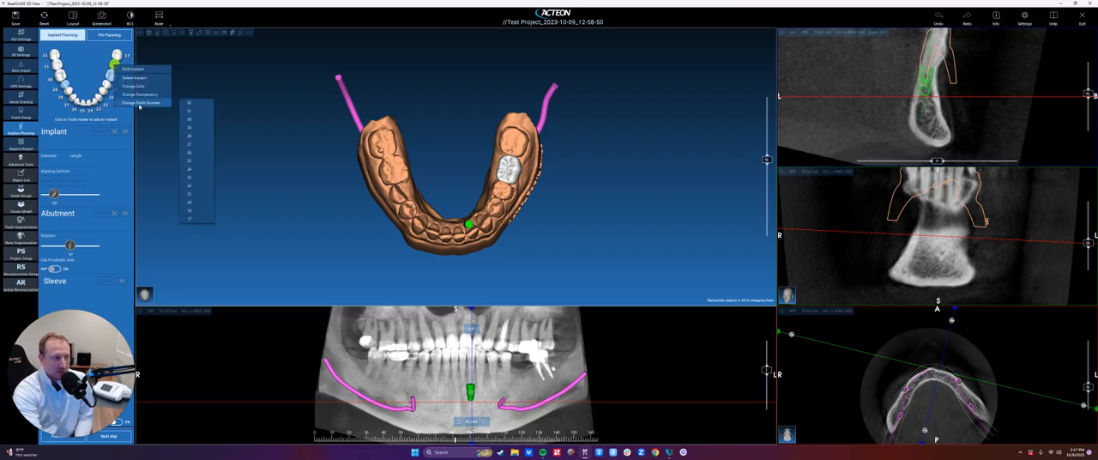
pyautogui.click(195, 176)
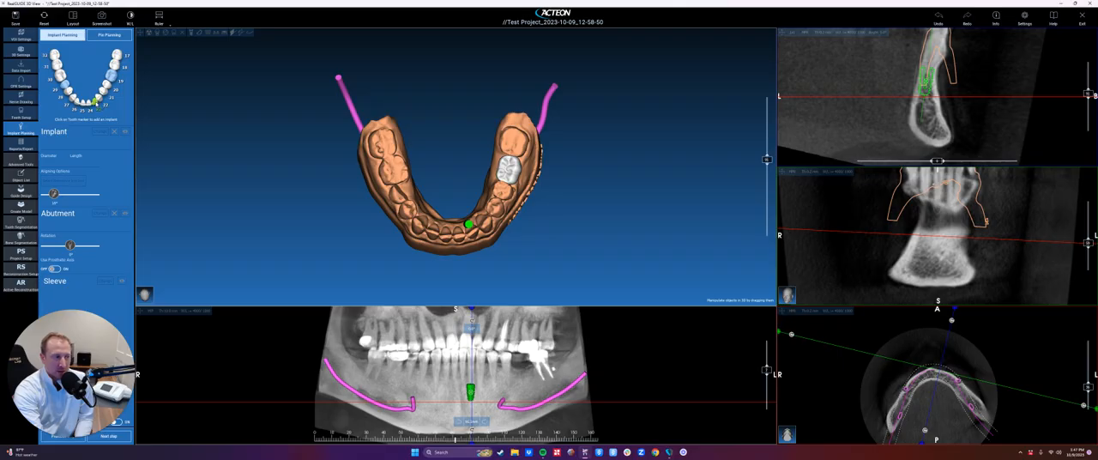
# - Select the implant on tooth 23 and delete it from the plan
pyautogui.click(95, 101)
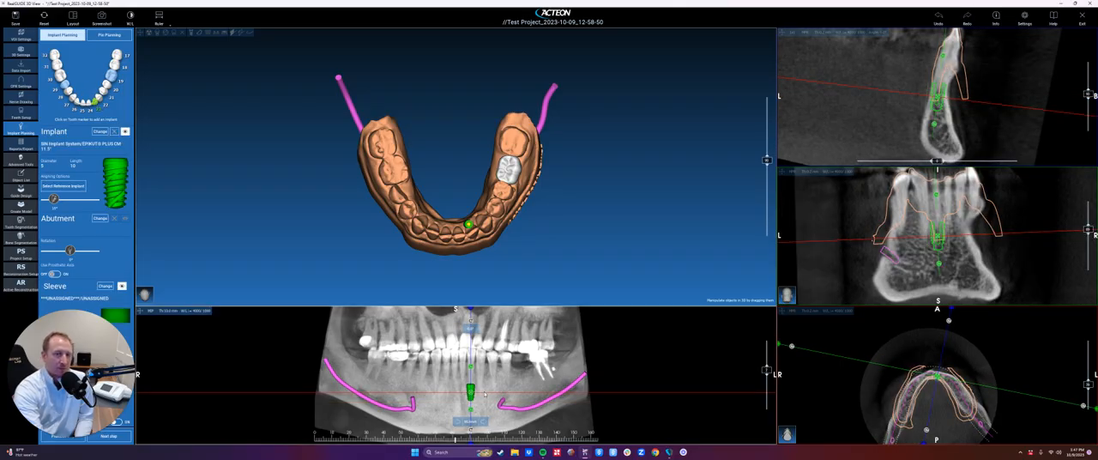
pyautogui.rightClick(100, 102)
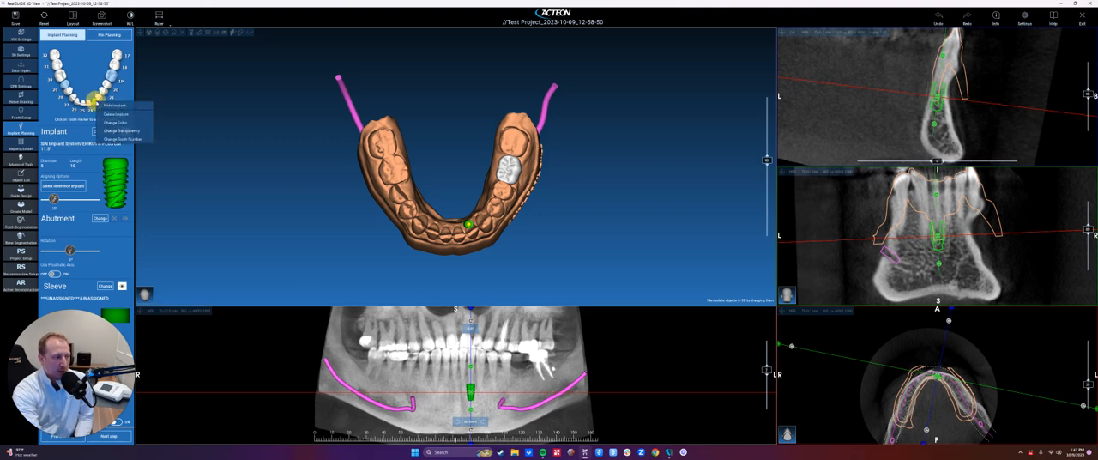
pyautogui.click(115, 114)
pyautogui.click(514, 246)
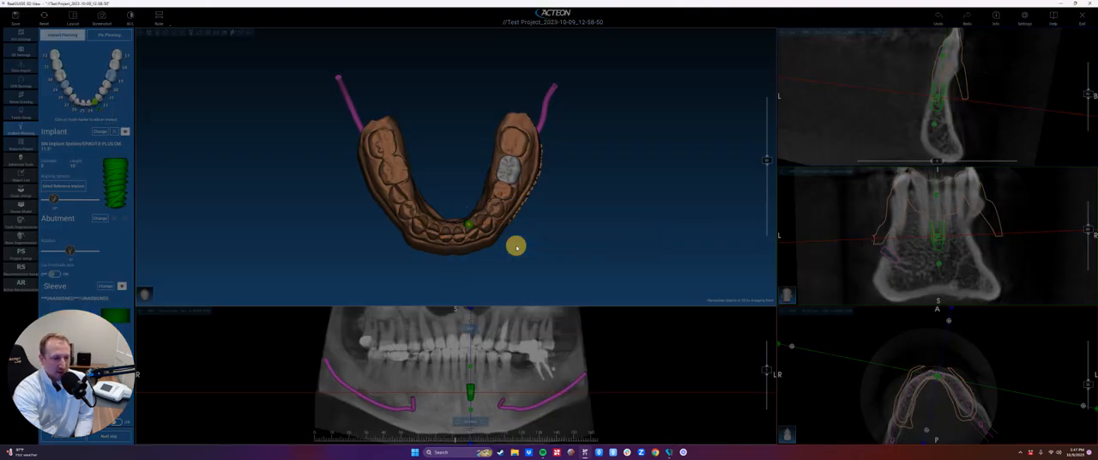
# - Add an EPIKUT PLUS CM 11.5° implant, 5 x 10 mm, at the lower right premolar site and move it down into the bone
pyautogui.moveTo(470, 381); pyautogui.dragTo(462, 378)
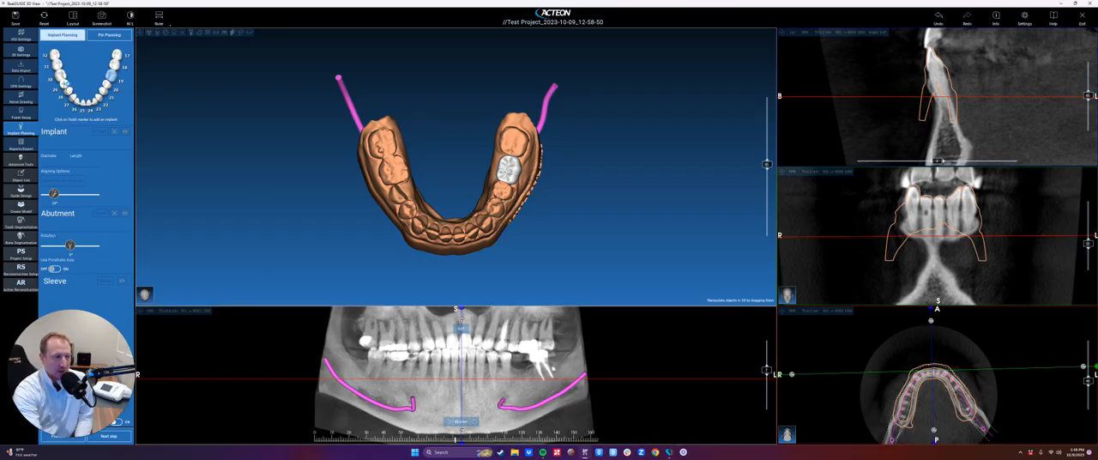
pyautogui.click(63, 84)
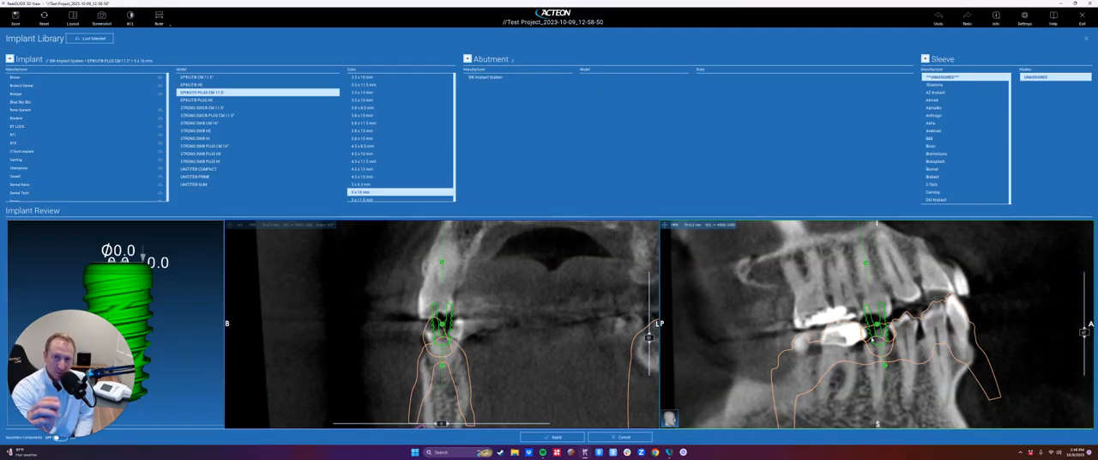
pyautogui.moveTo(877, 324); pyautogui.dragTo(884, 375)
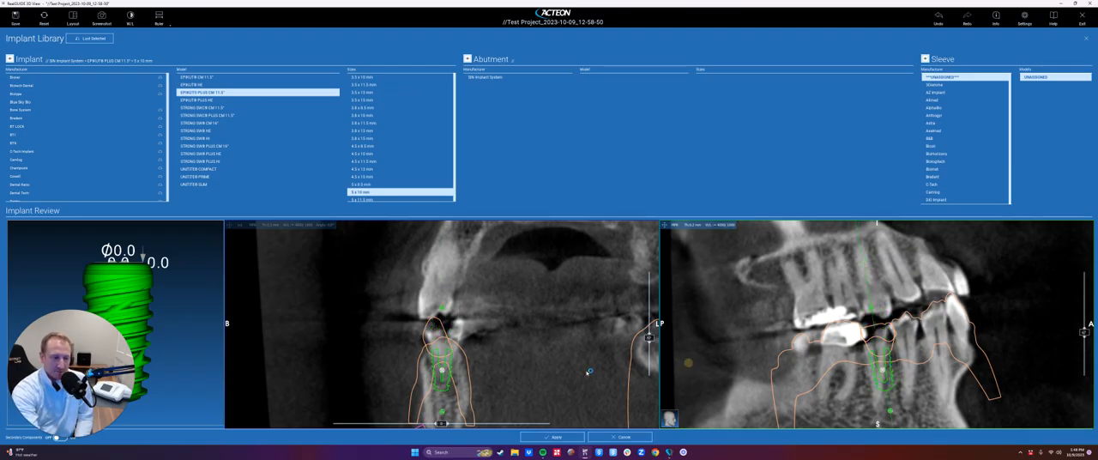
pyautogui.scroll(3, 442, 333)
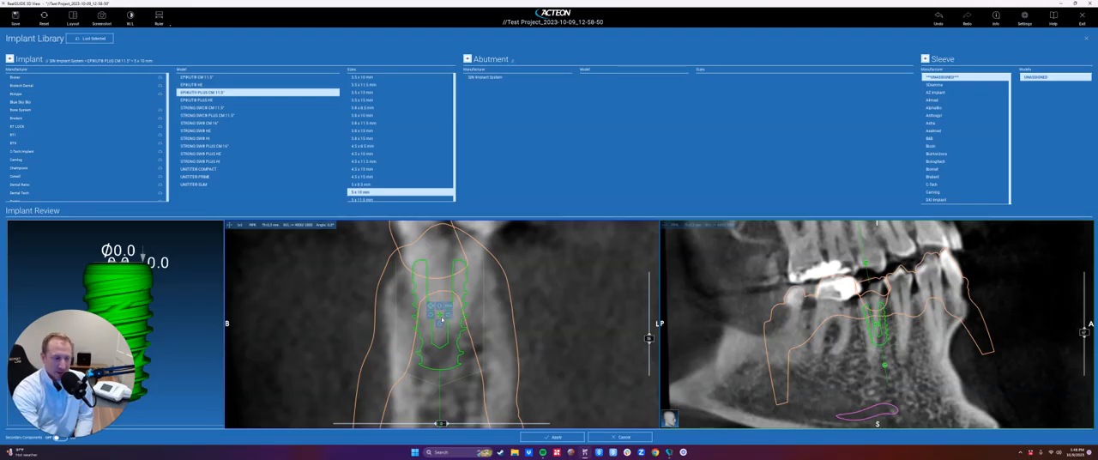
pyautogui.scroll(-3, 442, 319)
pyautogui.moveTo(442, 328)
pyautogui.mouseDown()
pyautogui.moveTo(460, 340)
pyautogui.moveTo(447, 332)
pyautogui.mouseUp()
pyautogui.moveTo(878, 325)
pyautogui.mouseDown()
pyautogui.moveTo(888, 325)
pyautogui.moveTo(876, 325)
pyautogui.mouseUp()
# - Tilt the implant in the cross and tangent views to follow the ridge, and shift it to the centre of the bone
pyautogui.scroll(-2, 453, 309)
pyautogui.moveTo(440, 263)
pyautogui.mouseDown()
pyautogui.moveTo(450, 275)
pyautogui.moveTo(433, 265)
pyautogui.mouseUp()
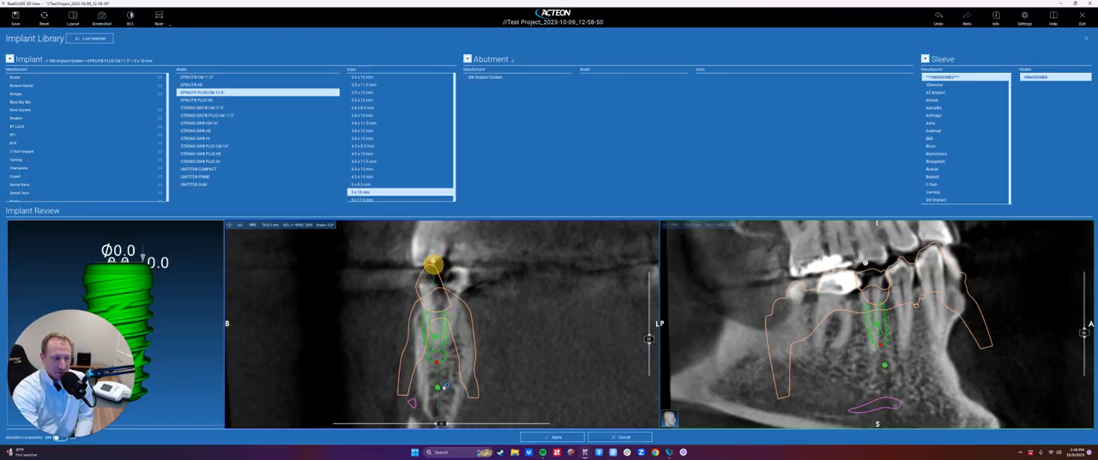
pyautogui.moveTo(443, 377)
pyautogui.mouseDown()
pyautogui.moveTo(415, 373)
pyautogui.moveTo(439, 375)
pyautogui.mouseUp()
pyautogui.moveTo(884, 368)
pyautogui.mouseDown()
pyautogui.moveTo(900, 357)
pyautogui.moveTo(876, 367)
pyautogui.mouseUp()
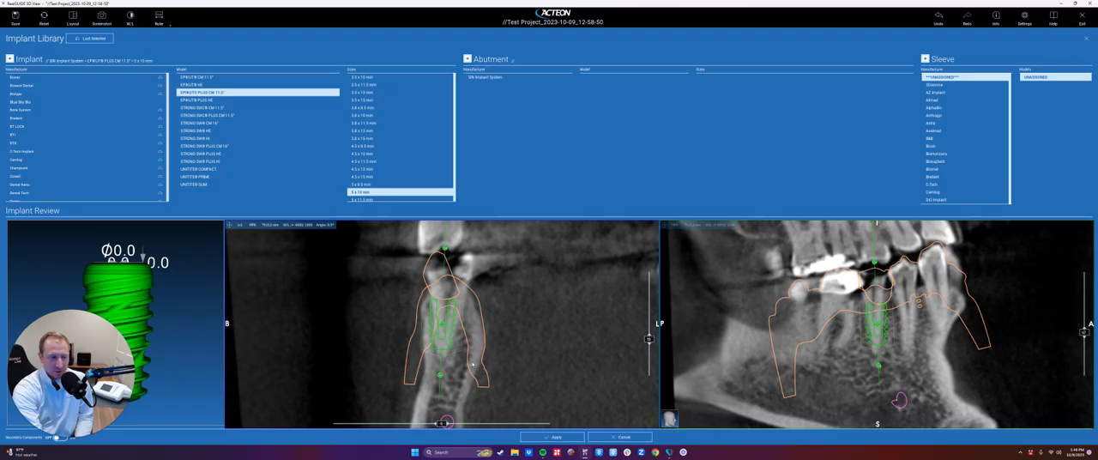
pyautogui.moveTo(442, 326); pyautogui.dragTo(450, 331)
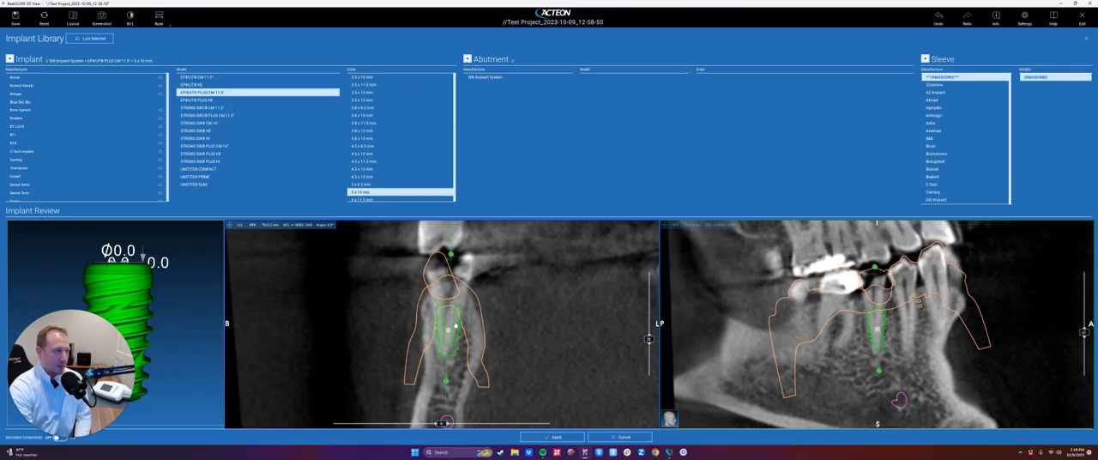
# - Replace the implant with the 3Diemme Generic Implant in size 4.25 x 14 mm
pyautogui.scroll(5, 111, 135)
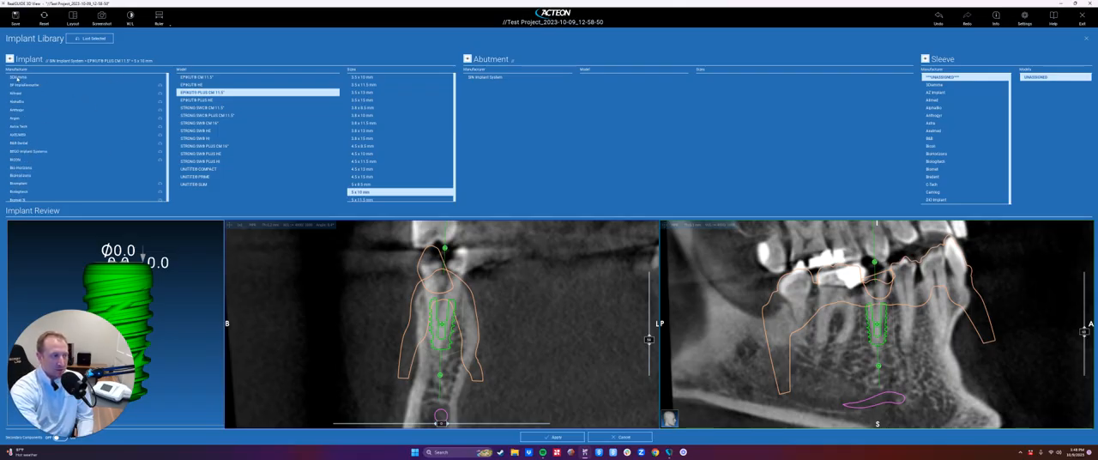
pyautogui.click(17, 77)
pyautogui.click(211, 98)
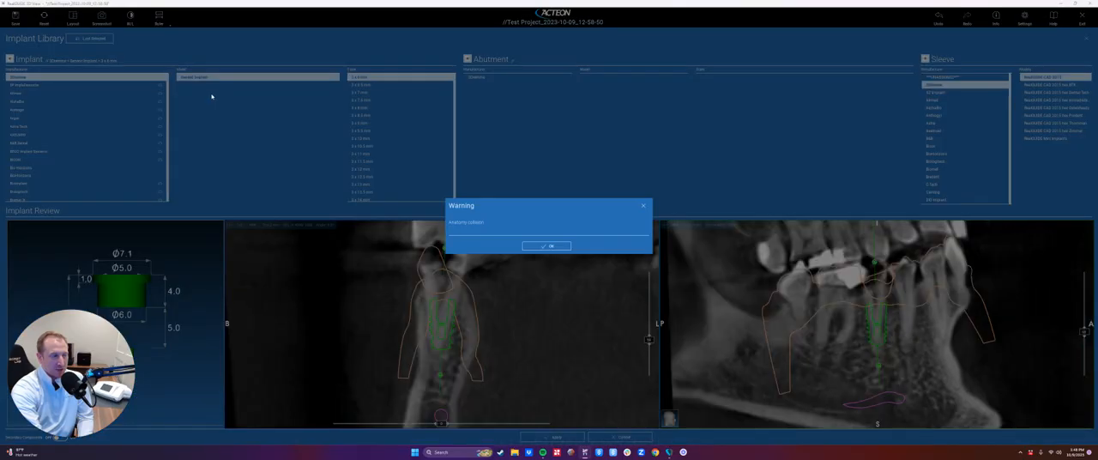
pyautogui.click(543, 245)
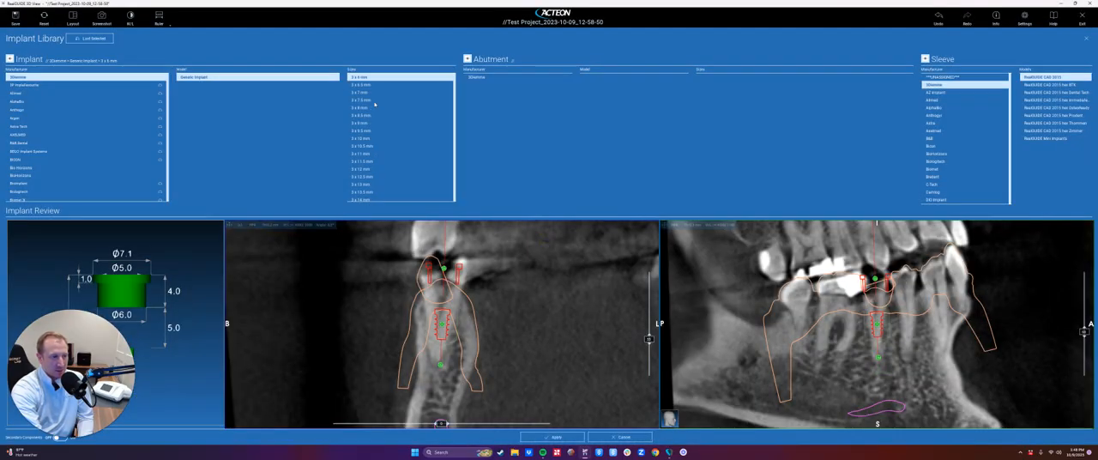
pyautogui.scroll(-12, 375, 160)
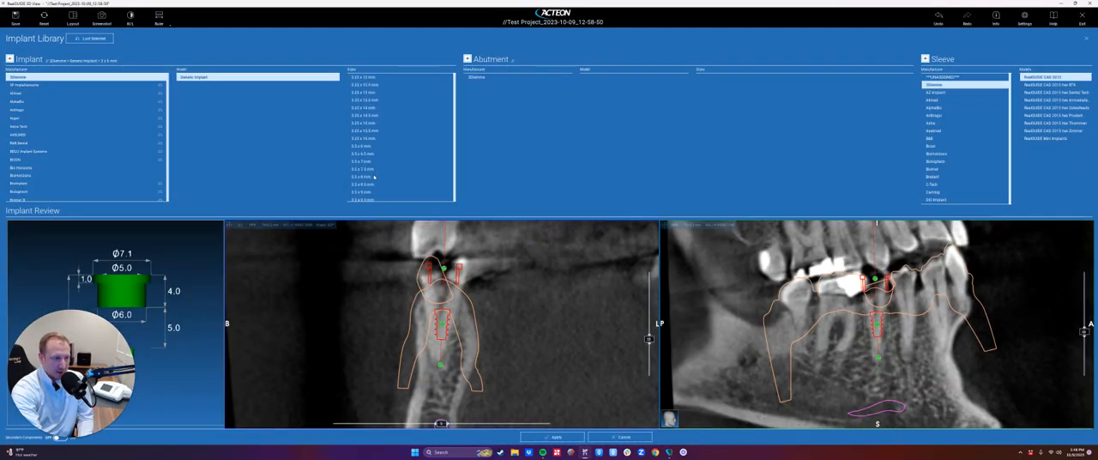
pyautogui.scroll(-8, 375, 184)
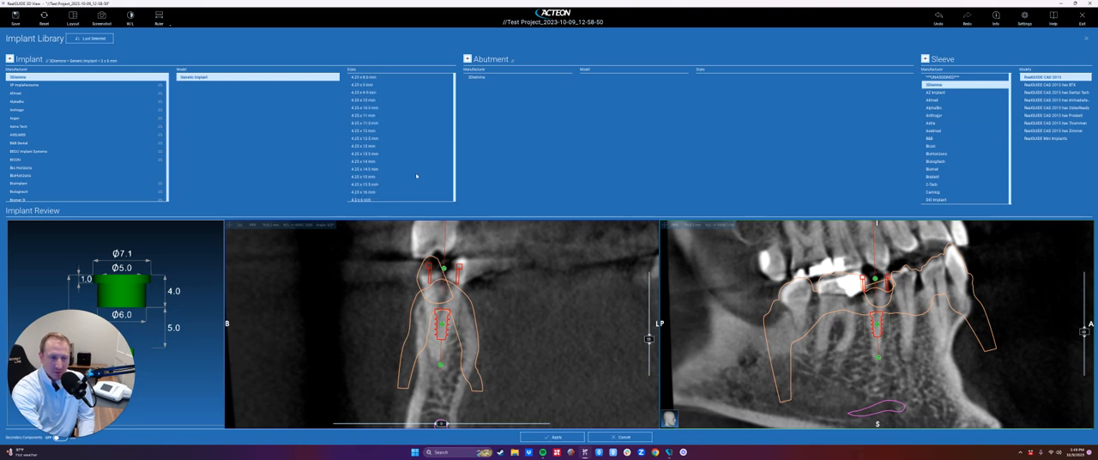
pyautogui.click(400, 161)
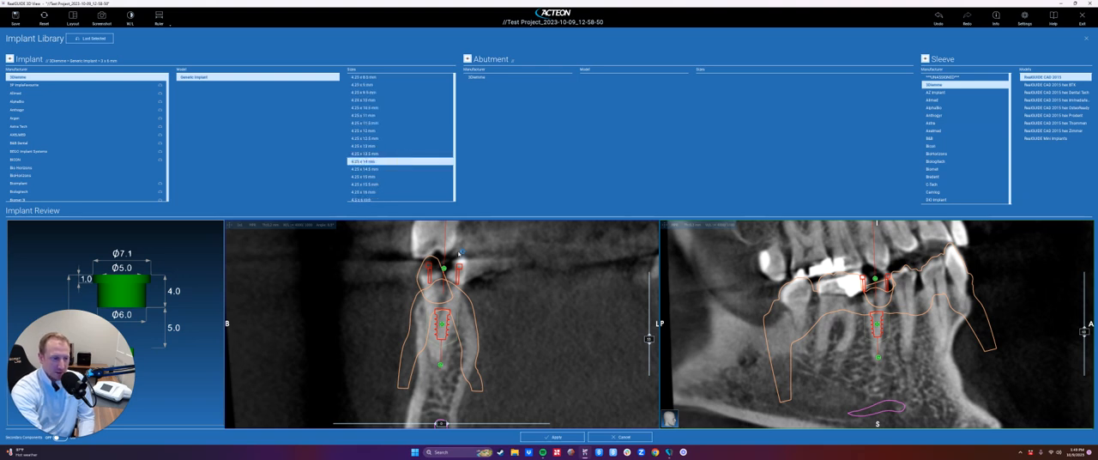
# - Change the implant to the BioHorizons Tapered Pro model in size 4.6 x 9 mm
pyautogui.scroll(-3, 100, 114)
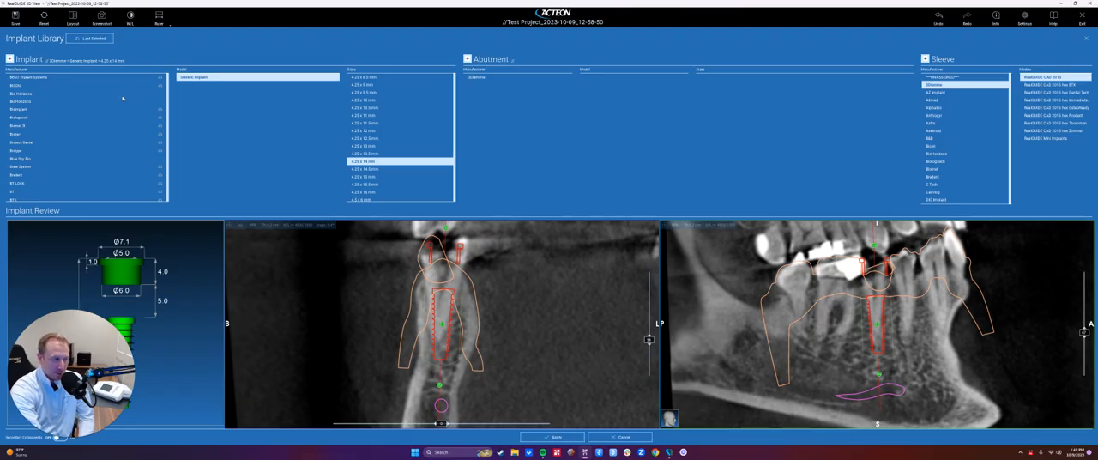
pyautogui.click(29, 102)
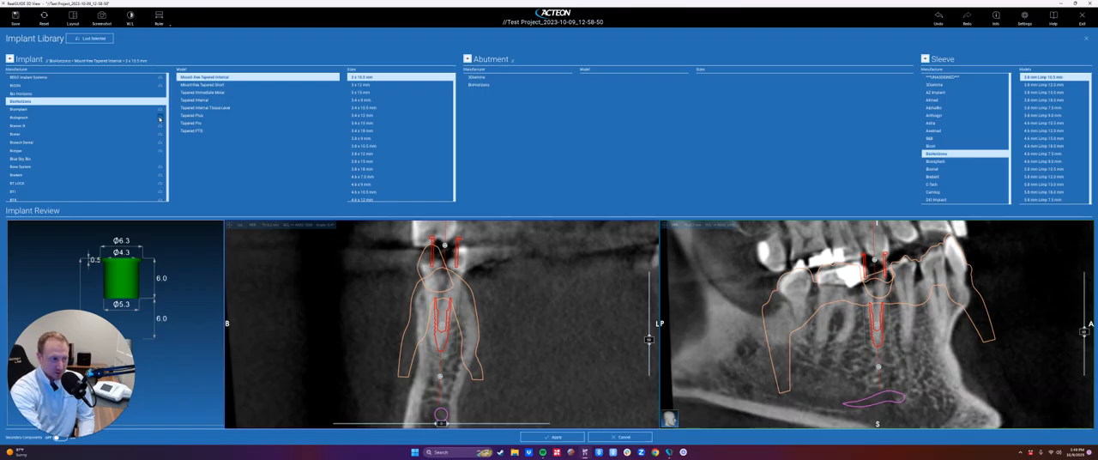
pyautogui.click(191, 123)
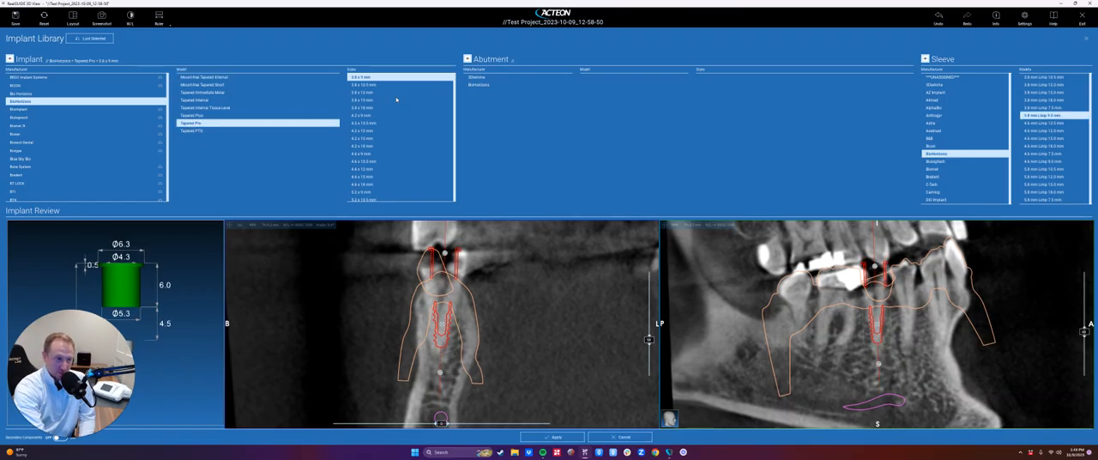
pyautogui.click(398, 156)
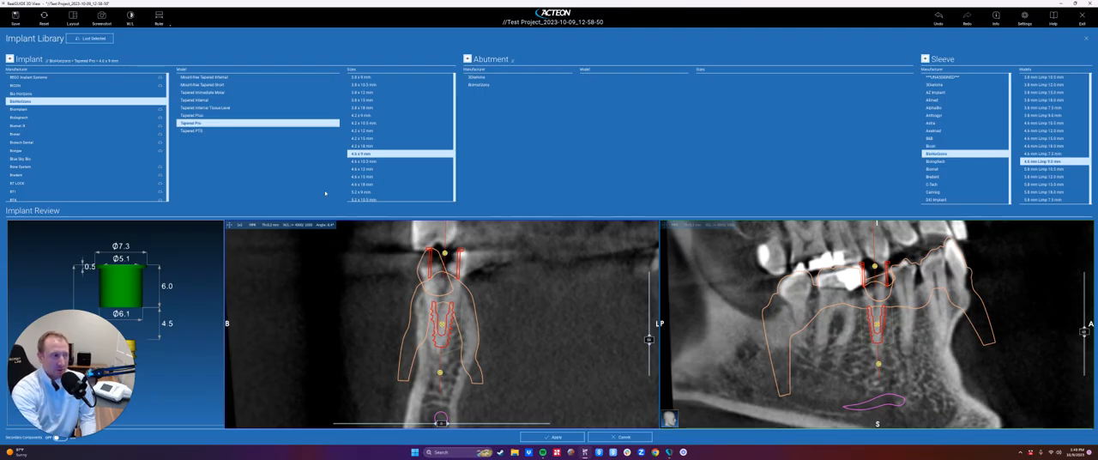
# - Hide the sleeve, nudge the implant, and rotate the cross-section around its axis and back to check its position in the bone
pyautogui.moveTo(879, 325); pyautogui.dragTo(882, 321)
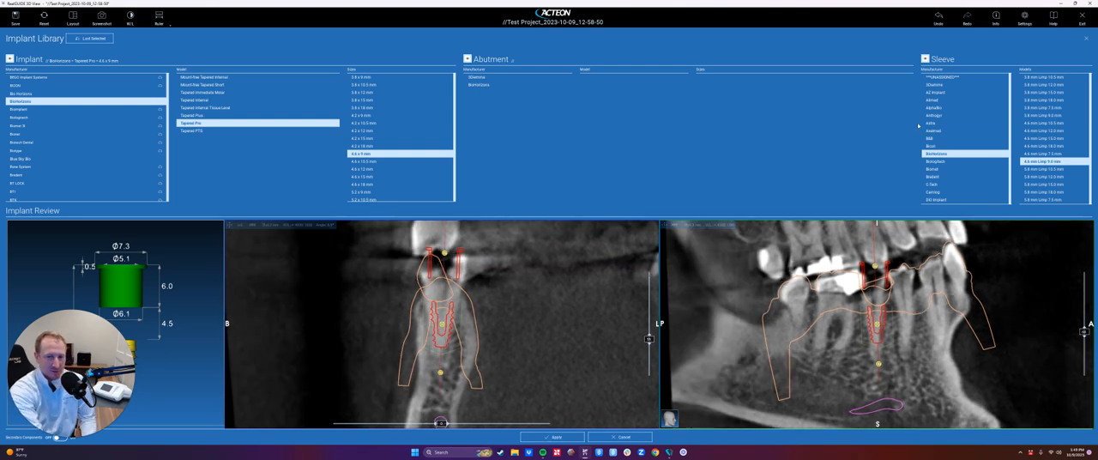
pyautogui.click(924, 59)
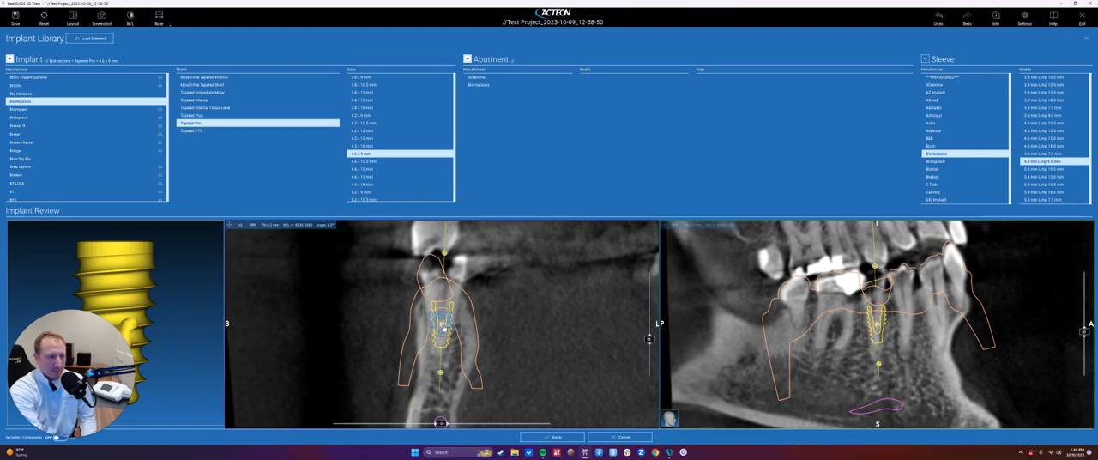
pyautogui.moveTo(444, 327); pyautogui.dragTo(445, 326)
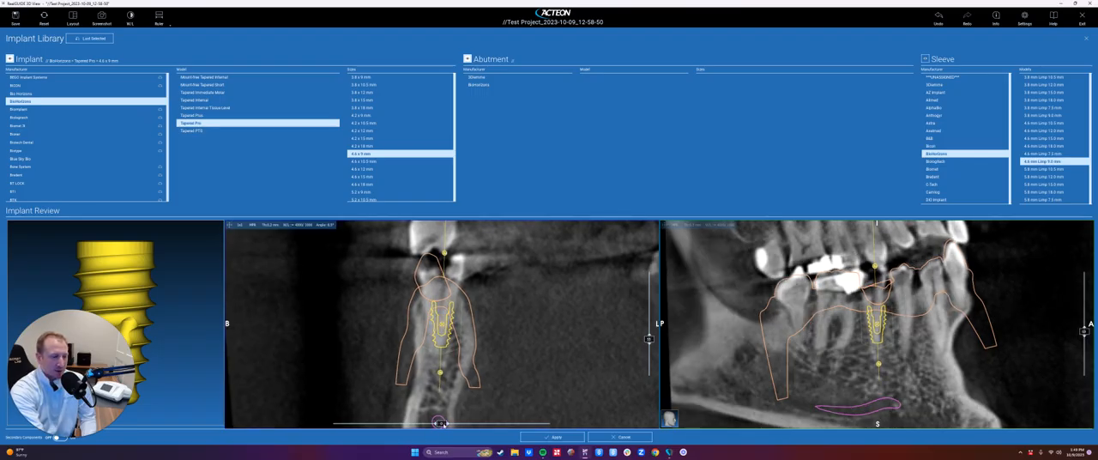
pyautogui.moveTo(438, 423); pyautogui.dragTo(566, 427)
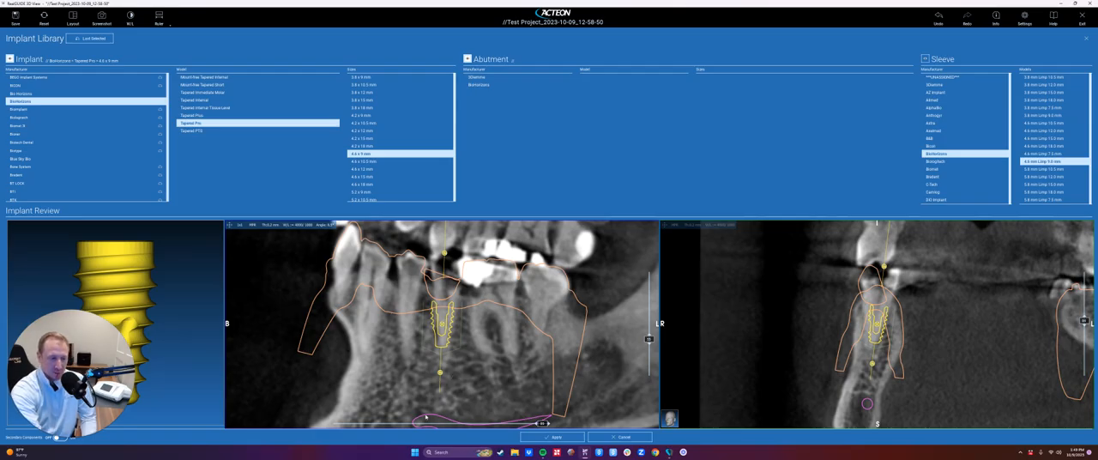
pyautogui.moveTo(542, 423); pyautogui.dragTo(439, 422)
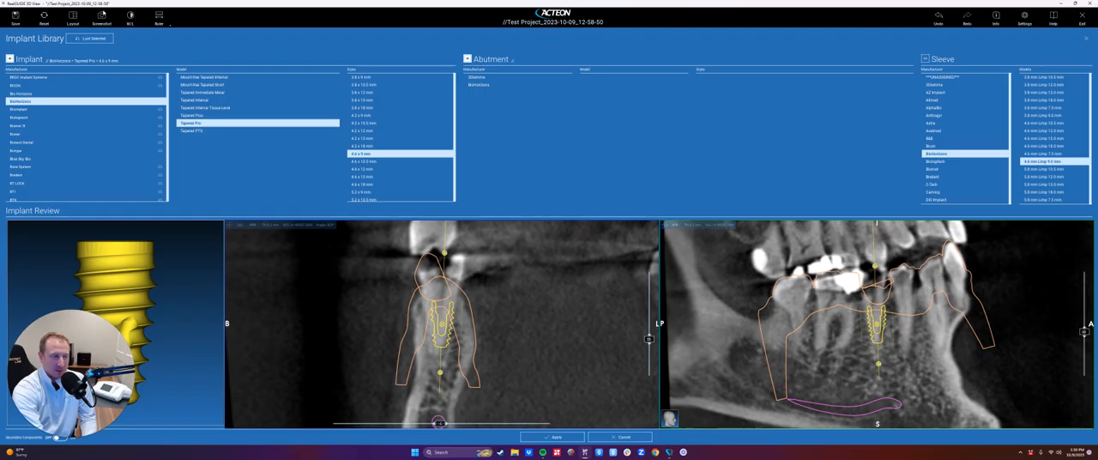
# - Switch the implant review layout to Preview + Cross + 3D and view the implant axis on the lower arch from the side
pyautogui.click(72, 19)
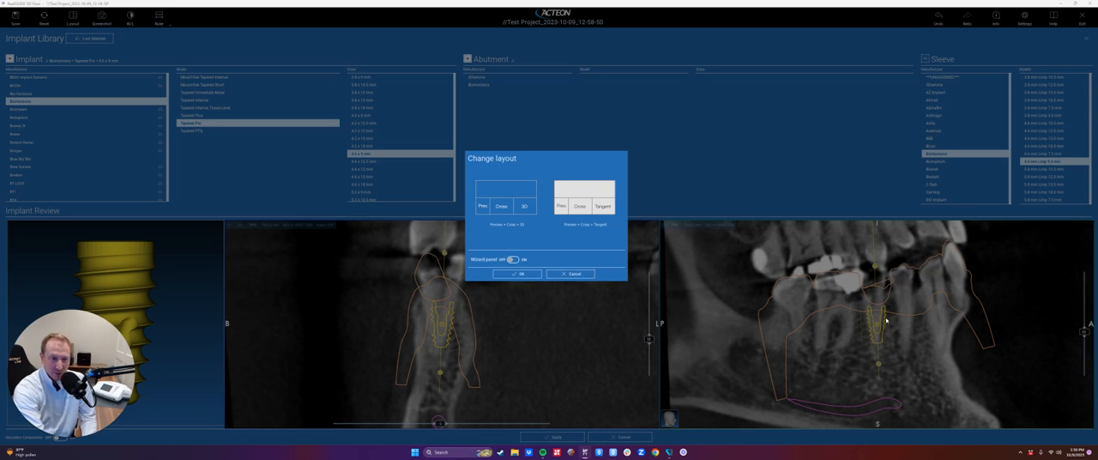
pyautogui.click(506, 194)
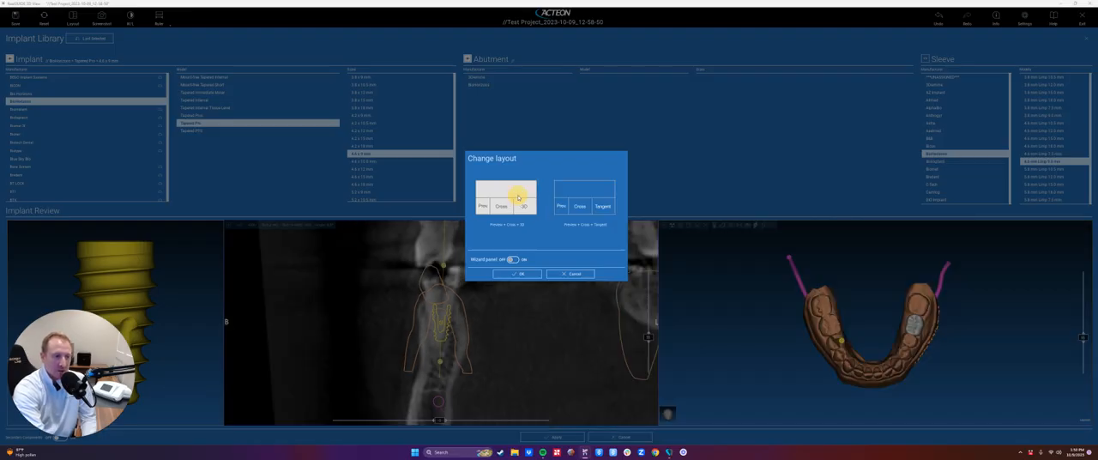
pyautogui.click(514, 274)
pyautogui.scroll(5, 862, 353)
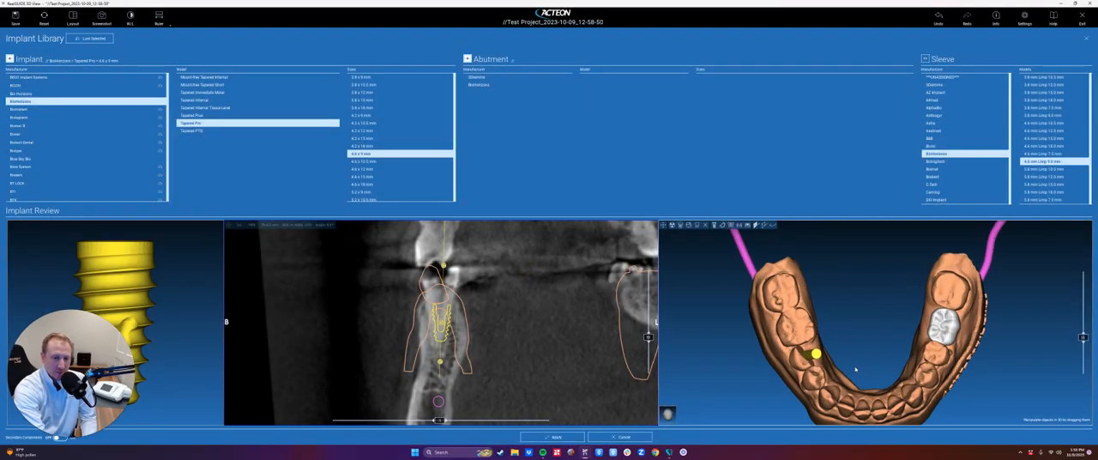
pyautogui.moveTo(862, 354); pyautogui.dragTo(935, 324)
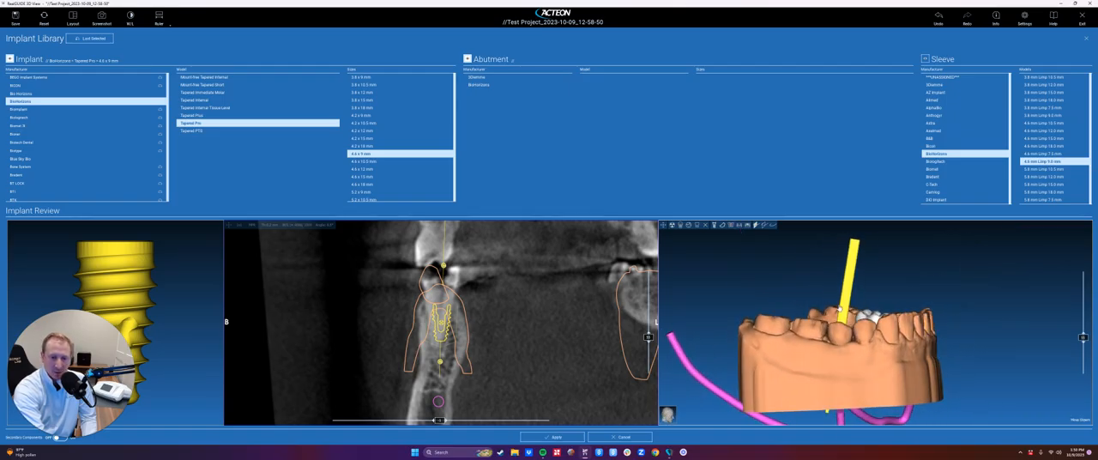
# - Turn the cross-section along the arch, fine-tune the implant's position and tilt in the slice and 3D views, and apply it to the plan
pyautogui.moveTo(439, 420); pyautogui.dragTo(569, 421)
pyautogui.moveTo(440, 363); pyautogui.dragTo(439, 361)
pyautogui.moveTo(786, 373); pyautogui.dragTo(845, 294)
pyautogui.scroll(-3, 821, 367)
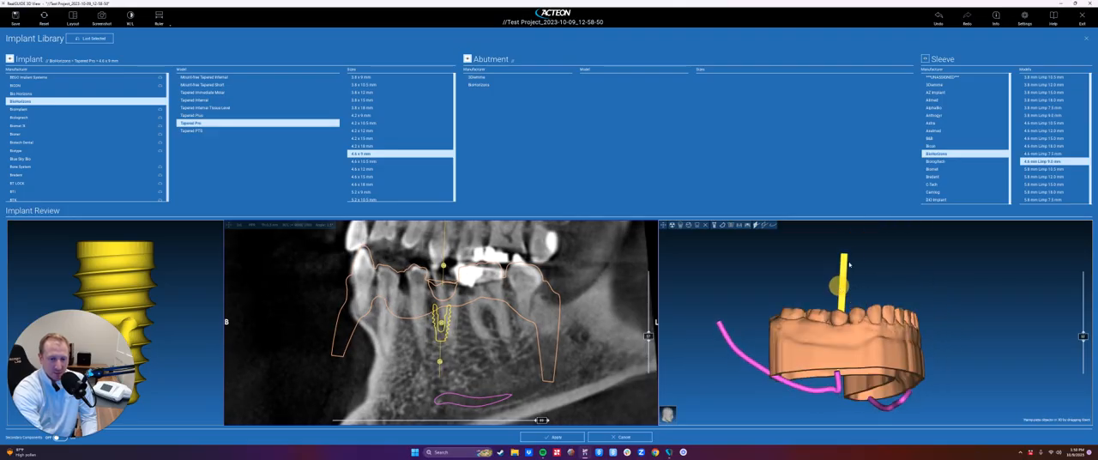
pyautogui.moveTo(839, 254); pyautogui.dragTo(842, 255)
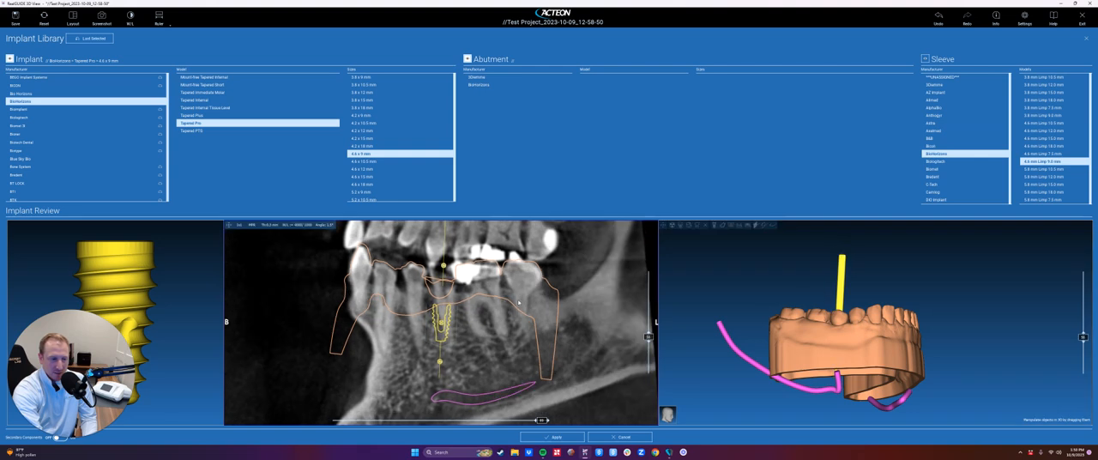
pyautogui.moveTo(507, 345); pyautogui.dragTo(451, 331)
pyautogui.moveTo(875, 287); pyautogui.dragTo(873, 408)
pyautogui.moveTo(441, 326); pyautogui.dragTo(442, 325)
pyautogui.moveTo(440, 364); pyautogui.dragTo(443, 367)
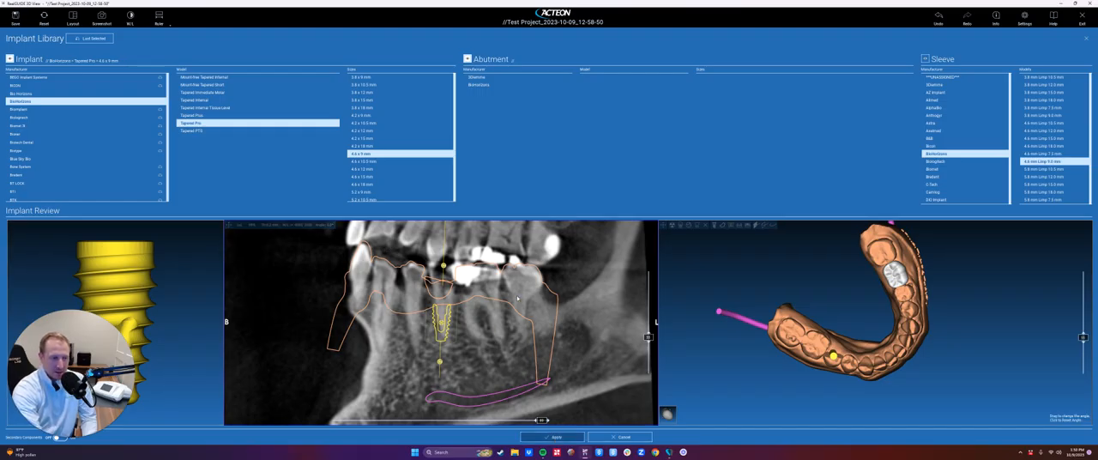
pyautogui.click(556, 436)
# - Adjust the angle of the placed implant in the 3D view and its position and axis in the upper cross-section
pyautogui.moveTo(450, 205); pyautogui.dragTo(365, 141)
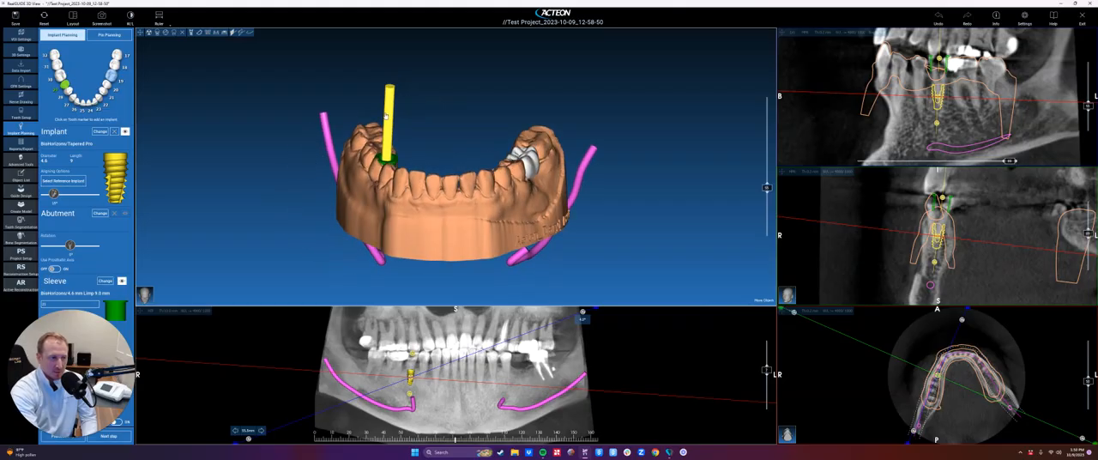
pyautogui.moveTo(390, 86); pyautogui.dragTo(385, 135)
pyautogui.moveTo(385, 137); pyautogui.dragTo(388, 136)
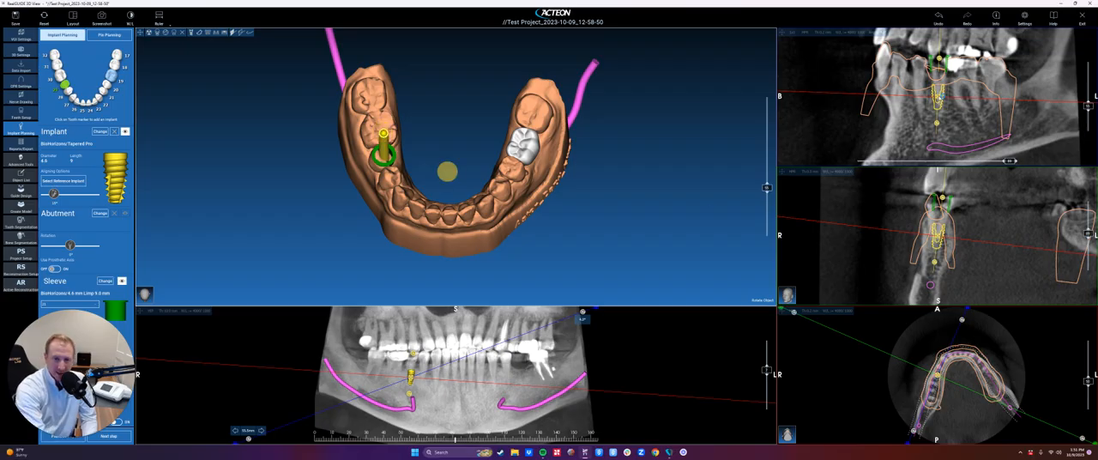
pyautogui.click(941, 98)
pyautogui.moveTo(938, 60)
pyautogui.mouseDown()
pyautogui.moveTo(946, 65)
pyautogui.moveTo(938, 59)
pyautogui.mouseUp()
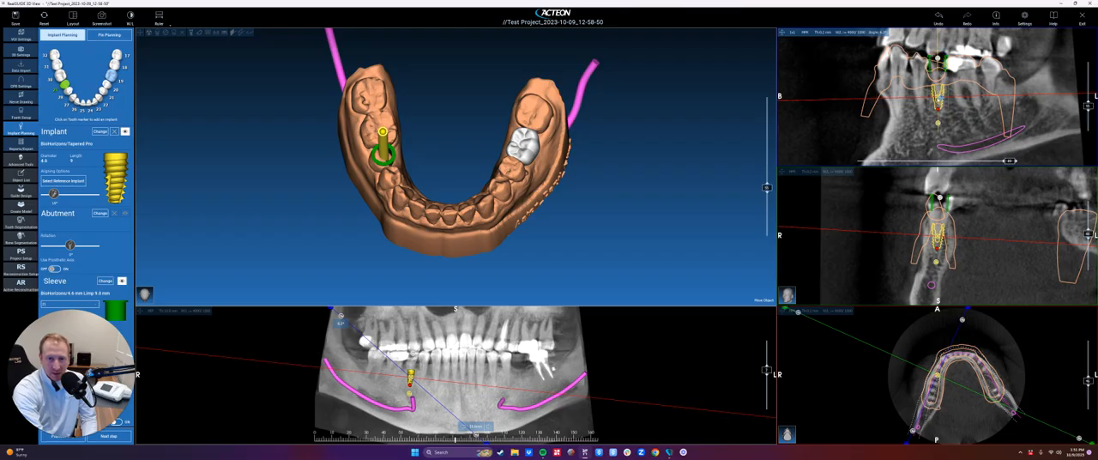
pyautogui.click(942, 97)
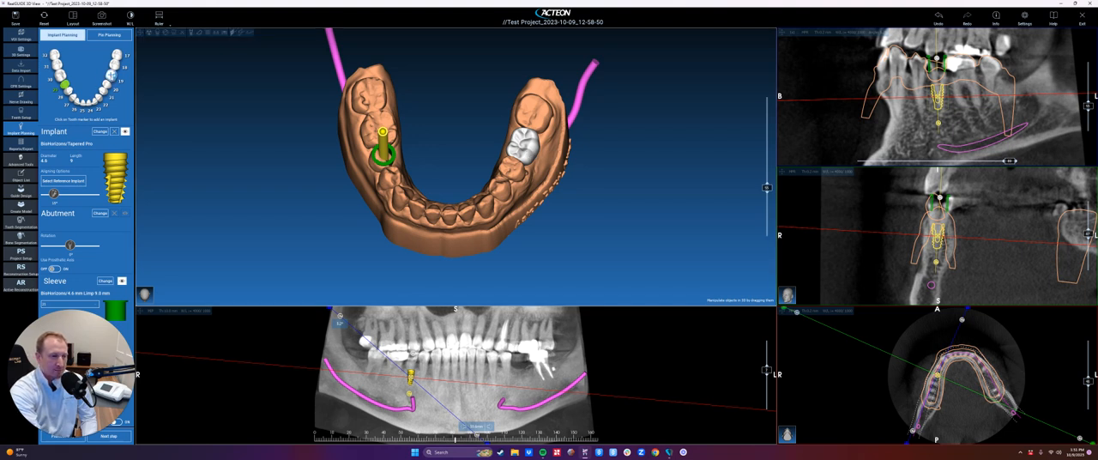
# - Add an implant at the tooth 19 site, lower it into the bone below the crown, and adjust its tilt in the cross-section
pyautogui.click(99, 132)
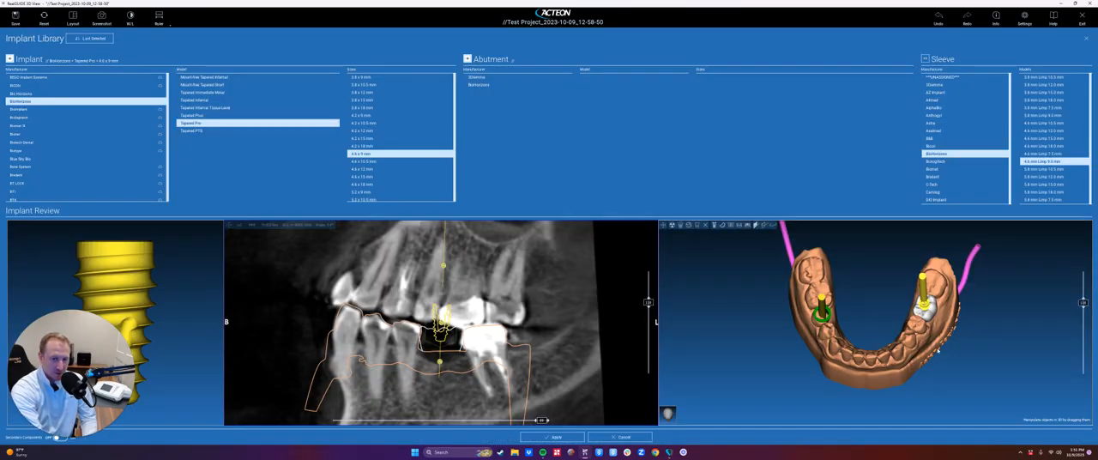
pyautogui.moveTo(857, 326); pyautogui.dragTo(909, 385)
pyautogui.moveTo(442, 319); pyautogui.dragTo(446, 389)
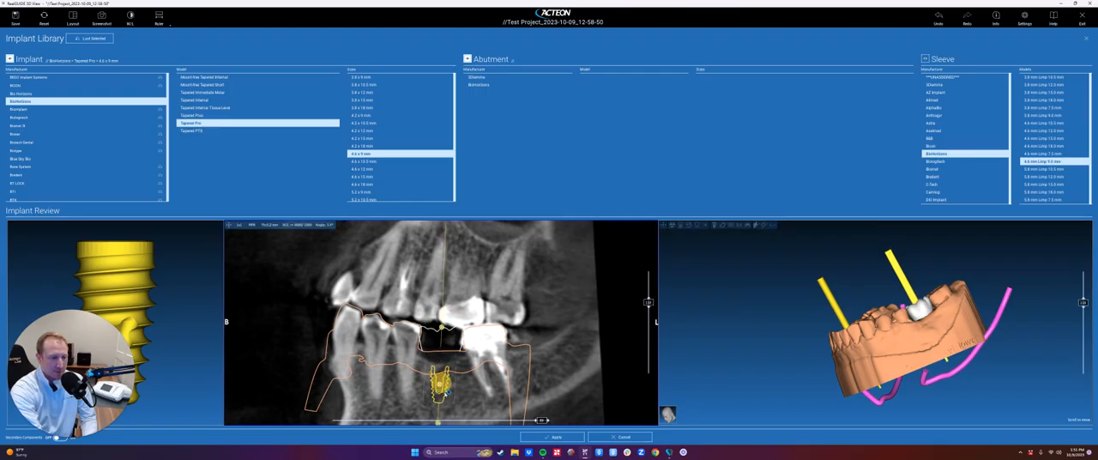
pyautogui.scroll(2, 456, 360)
pyautogui.moveTo(461, 246); pyautogui.dragTo(448, 281, button='right')
pyautogui.moveTo(791, 318); pyautogui.dragTo(886, 364)
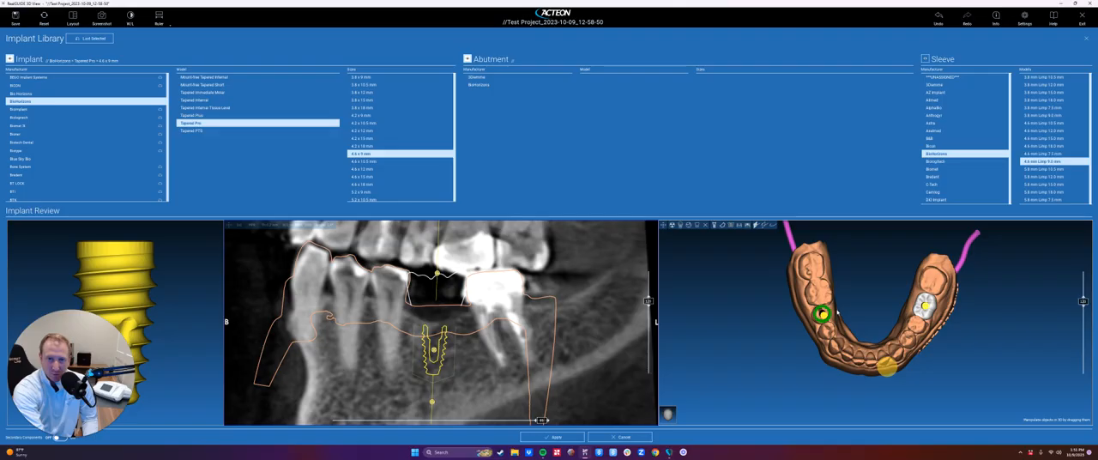
# - Change the implant to the BioHorizons Tapered Pro 5.2 x 12 mm and fine-tune its position and tilt between the neighbouring roots
pyautogui.scroll(-1, 374, 188)
pyautogui.click(376, 184)
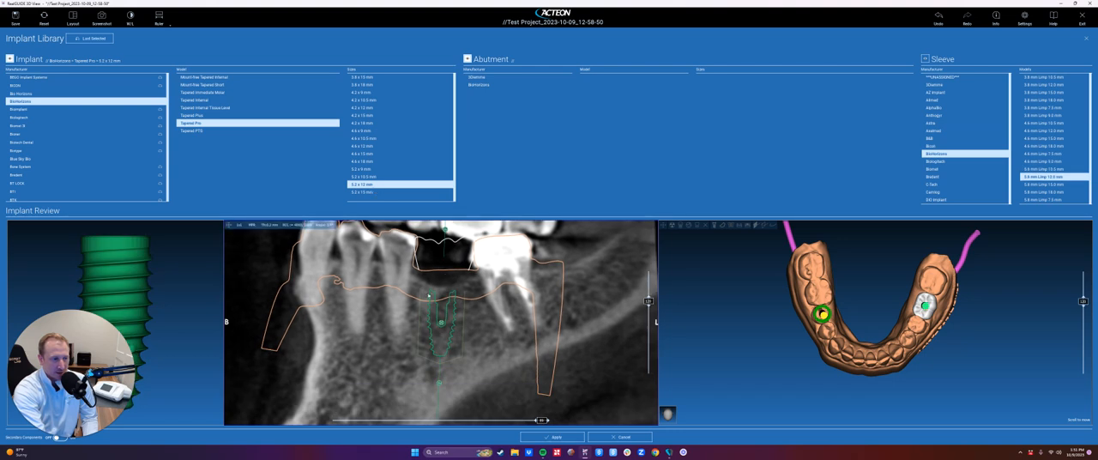
pyautogui.moveTo(445, 232); pyautogui.dragTo(448, 232)
pyautogui.moveTo(443, 324); pyautogui.dragTo(440, 324)
pyautogui.moveTo(436, 274); pyautogui.dragTo(437, 293, button='right')
pyautogui.moveTo(445, 274); pyautogui.dragTo(445, 278)
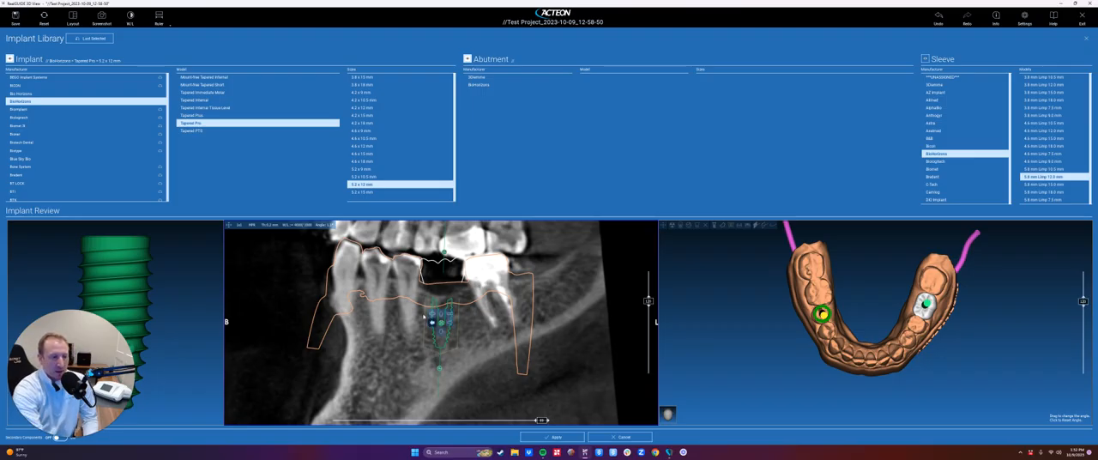
# - Rotate the cross-section around the implant axis to cut across the jaw, and adjust the implant's position within the ridge
pyautogui.moveTo(541, 420); pyautogui.dragTo(439, 423)
pyautogui.moveTo(448, 313); pyautogui.dragTo(449, 331)
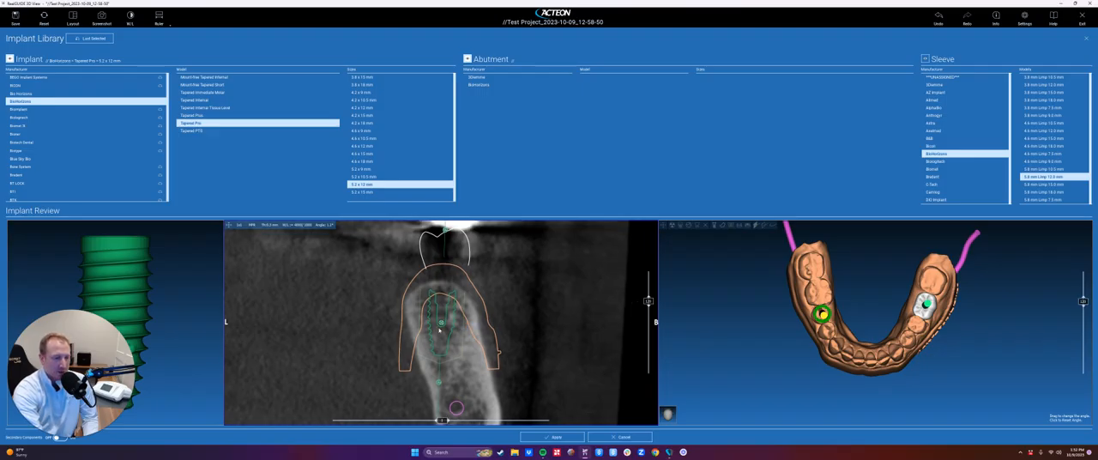
pyautogui.scroll(5, 439, 331)
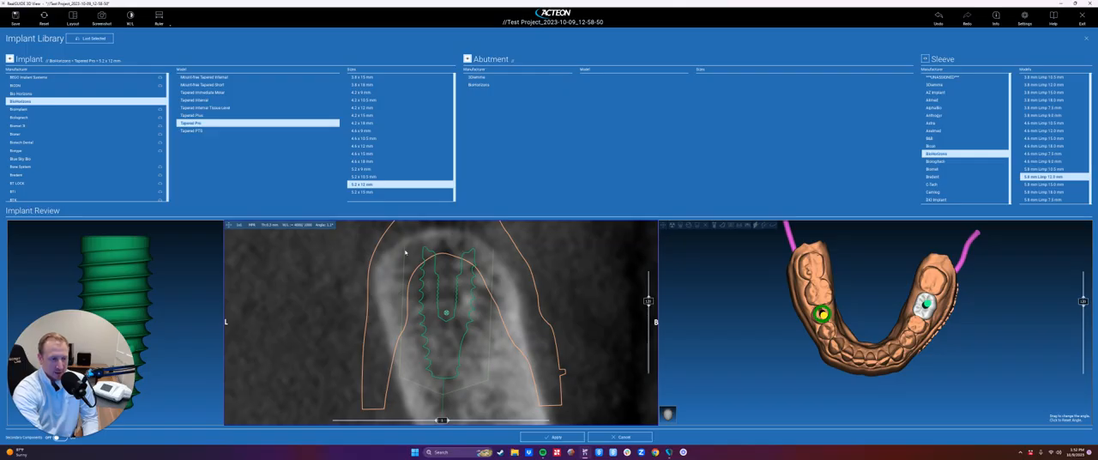
# - Turn off the security zone in the implant settings
pyautogui.click(1024, 15)
pyautogui.click(482, 120)
pyautogui.click(430, 157)
pyautogui.click(516, 322)
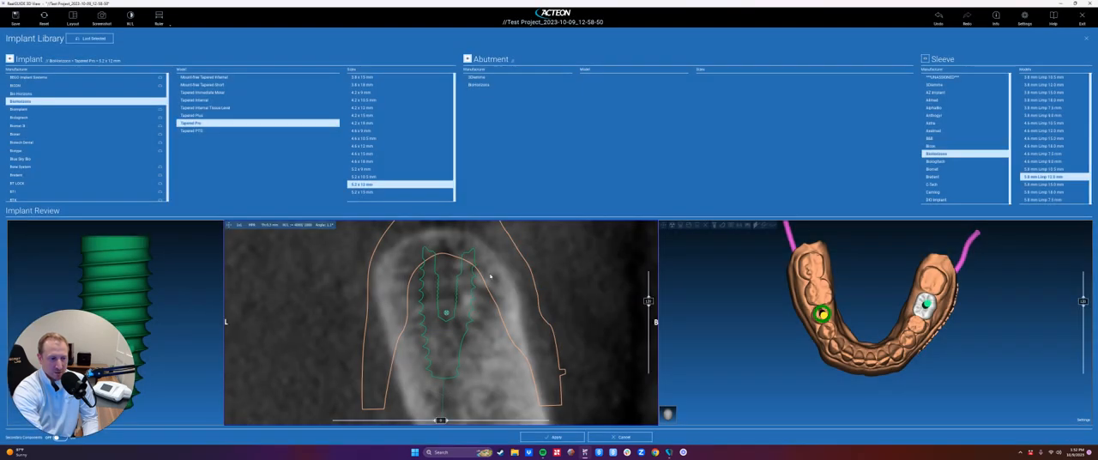
# - Turn the security zone back on in the implant settings
pyautogui.click(1025, 16)
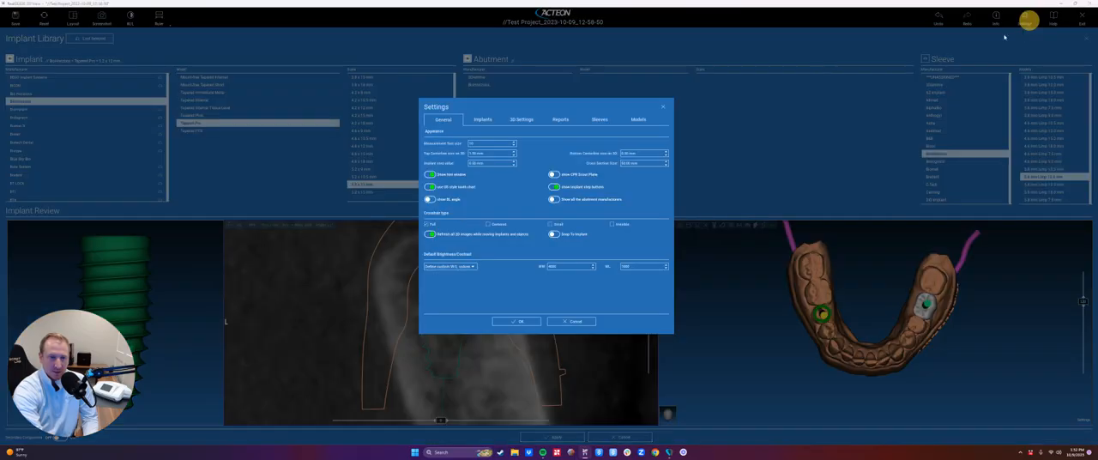
pyautogui.click(482, 120)
pyautogui.click(430, 157)
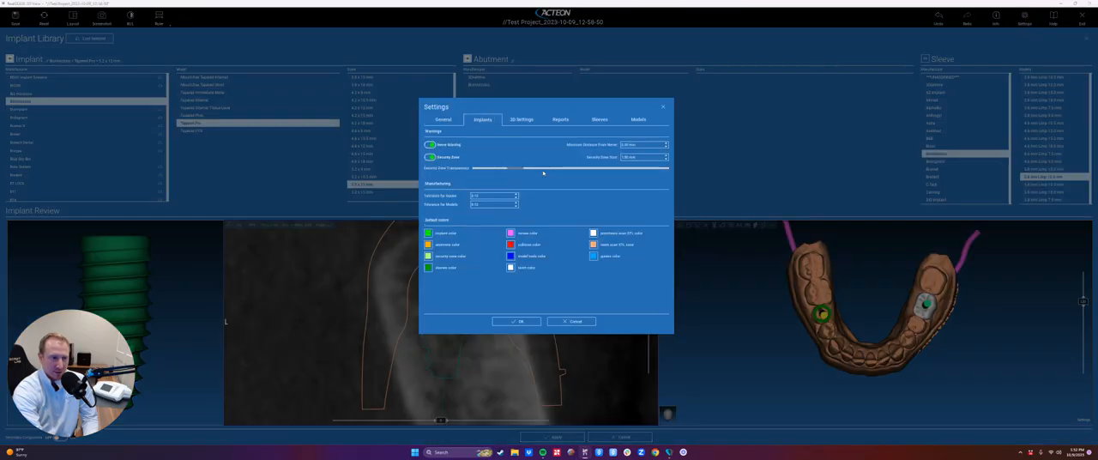
pyautogui.click(516, 321)
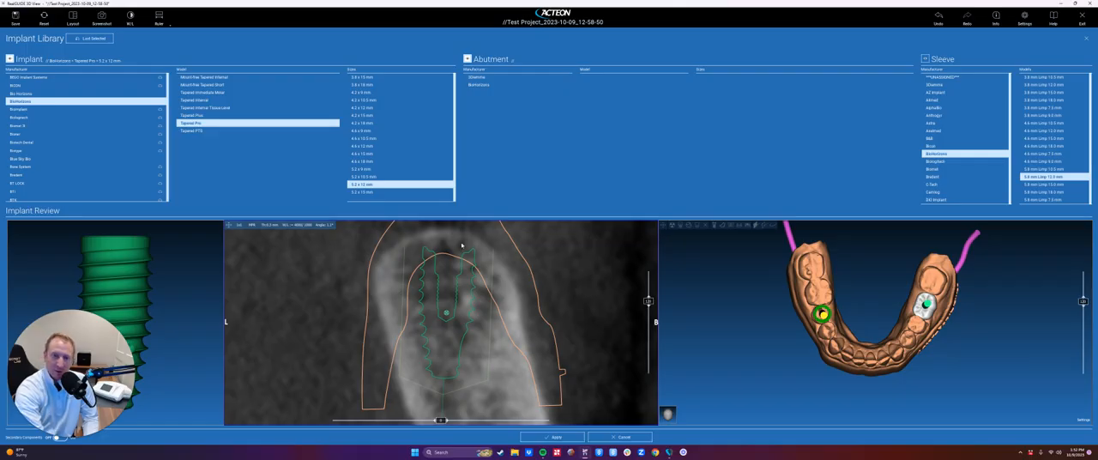
# - Switch the implant review to two slice views beside the preview, fine-tune the implant's tilt in the lengthwise slice, and apply it to the plan
pyautogui.moveTo(473, 272); pyautogui.dragTo(454, 346, button='right')
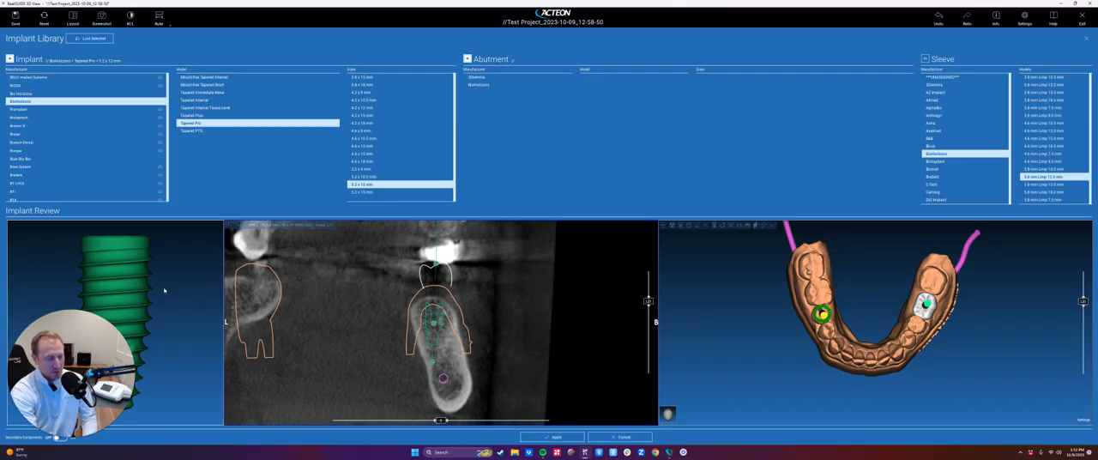
pyautogui.moveTo(938, 374); pyautogui.dragTo(913, 298)
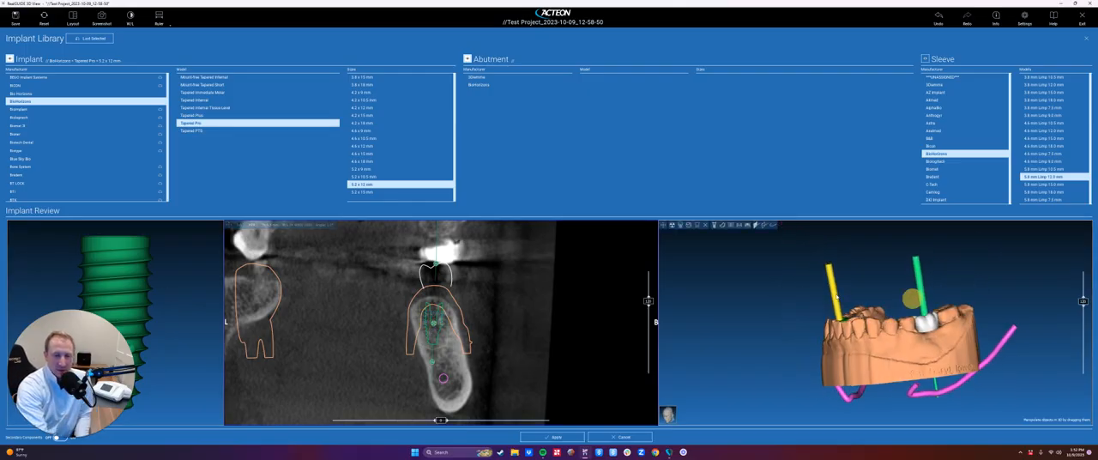
pyautogui.click(73, 18)
pyautogui.click(574, 190)
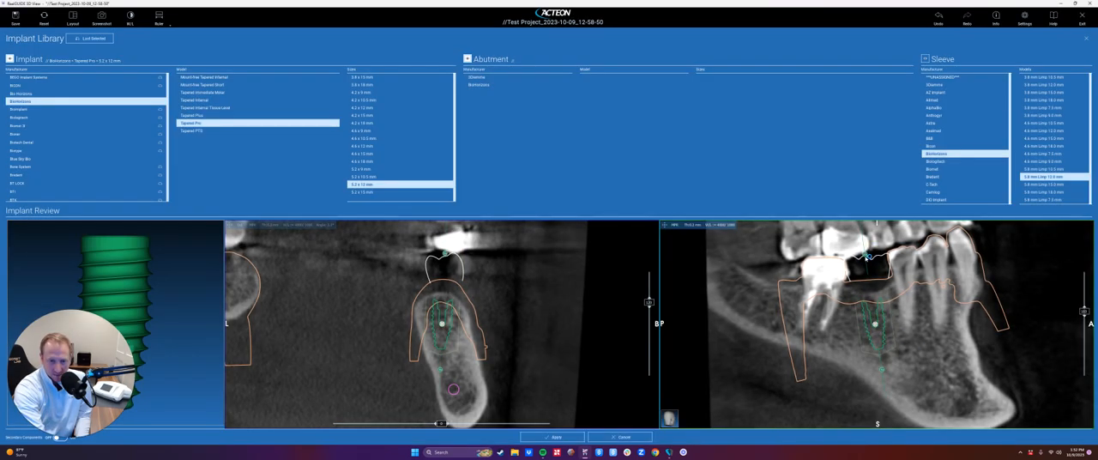
pyautogui.moveTo(865, 257); pyautogui.dragTo(866, 256)
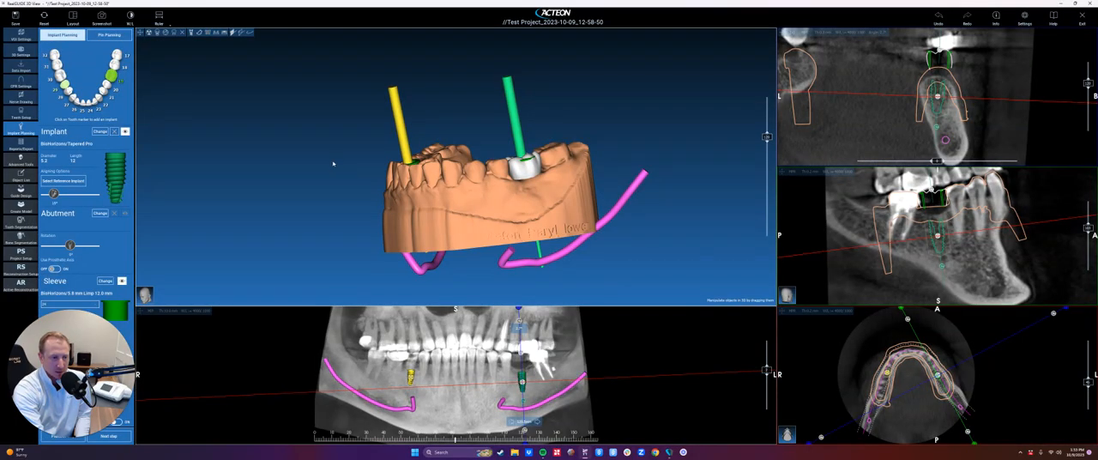
pyautogui.moveTo(334, 164); pyautogui.dragTo(506, 271)
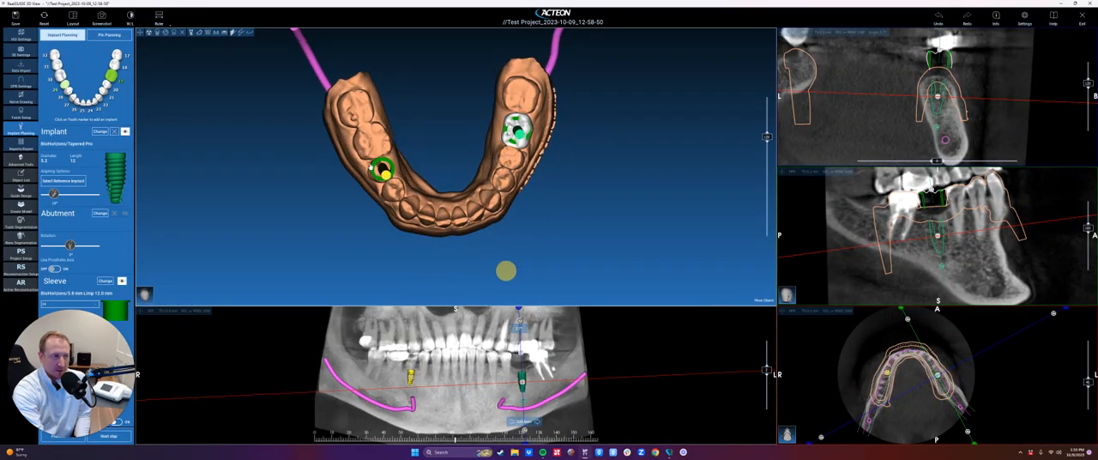
# - View the jaw from the front with the scan volume in X-ray and the other 3D render modes, and hide the volume again
pyautogui.moveTo(374, 156); pyautogui.dragTo(448, 97)
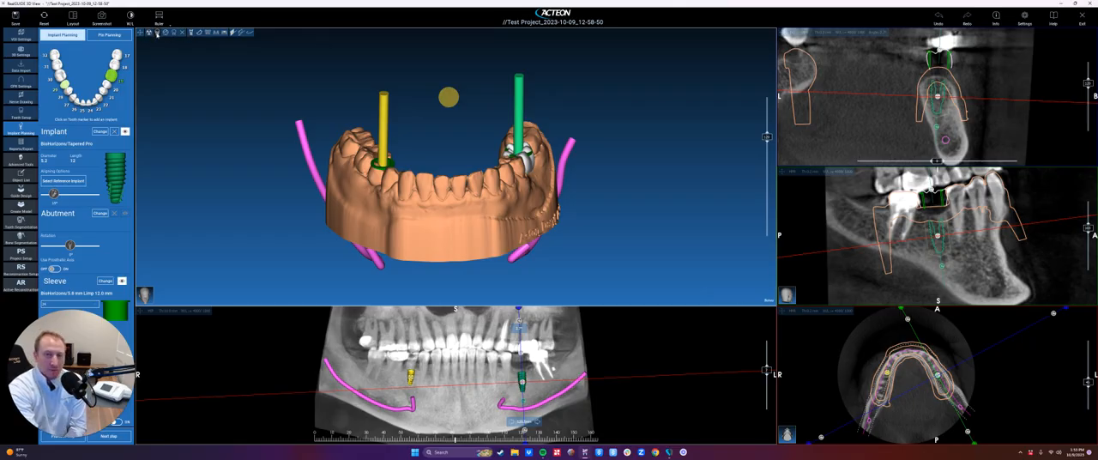
pyautogui.click(149, 32)
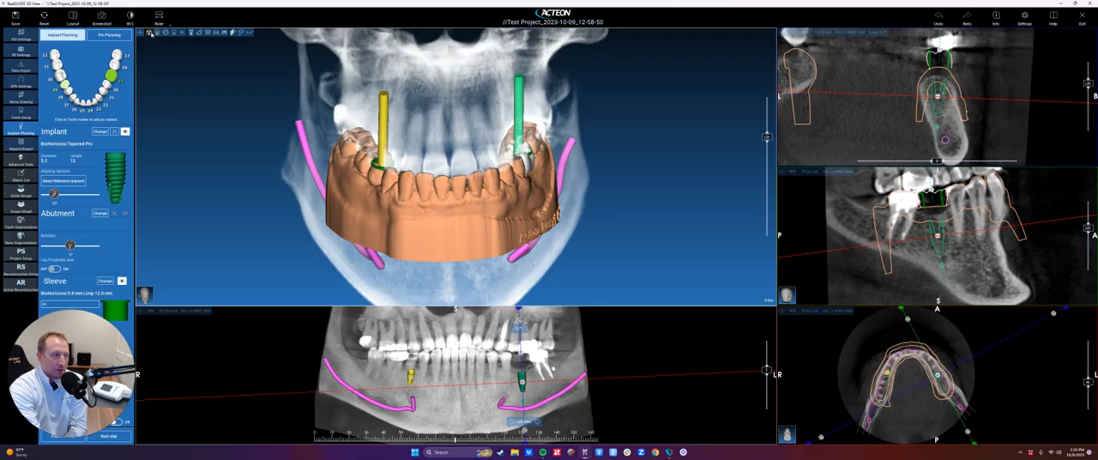
pyautogui.click(157, 31)
pyautogui.click(165, 32)
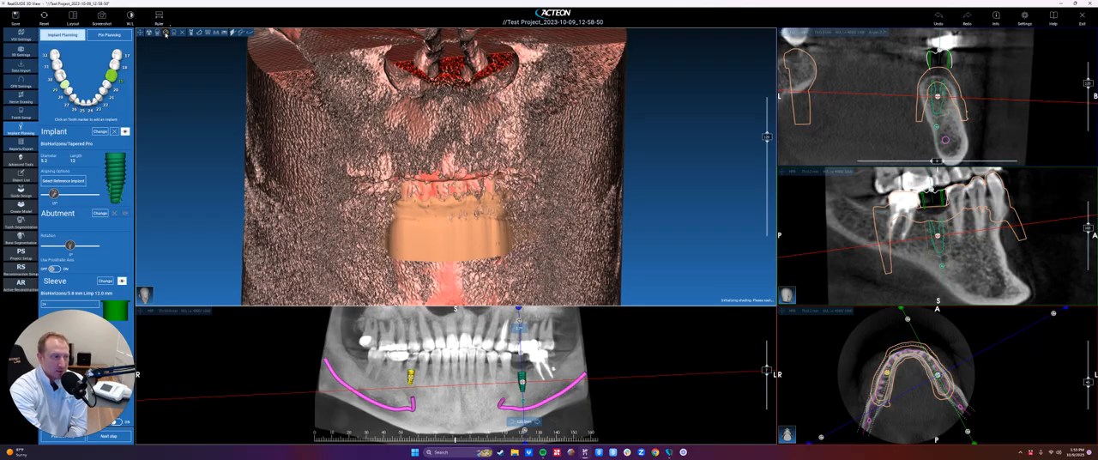
pyautogui.click(174, 33)
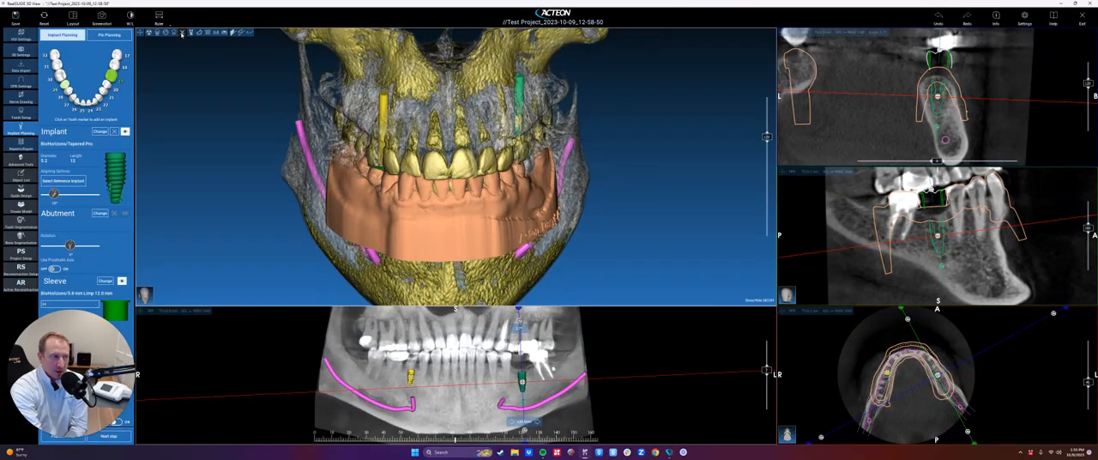
pyautogui.click(182, 31)
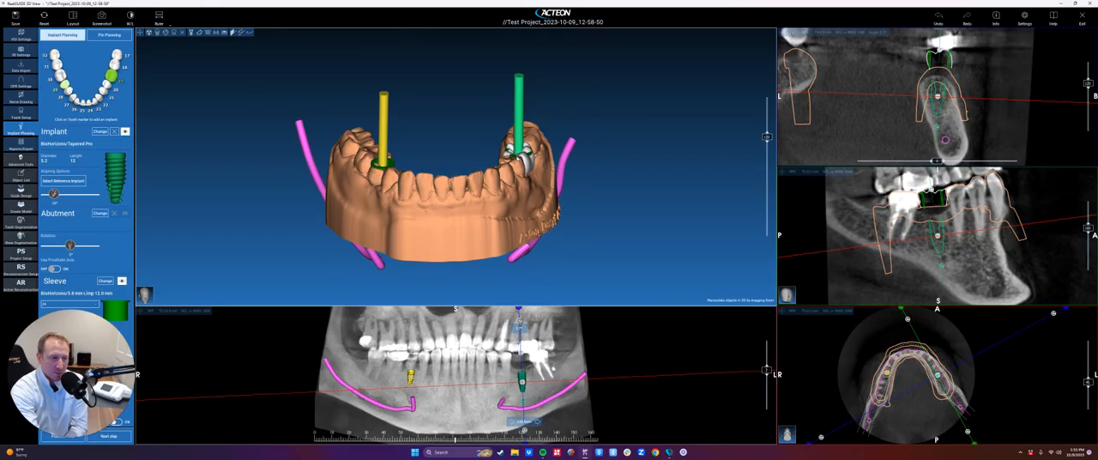
# - Try out the display toggles for the implants and abutments in the 3D view
pyautogui.click(191, 32)
pyautogui.click(191, 33)
pyautogui.click(191, 32)
pyautogui.click(191, 32)
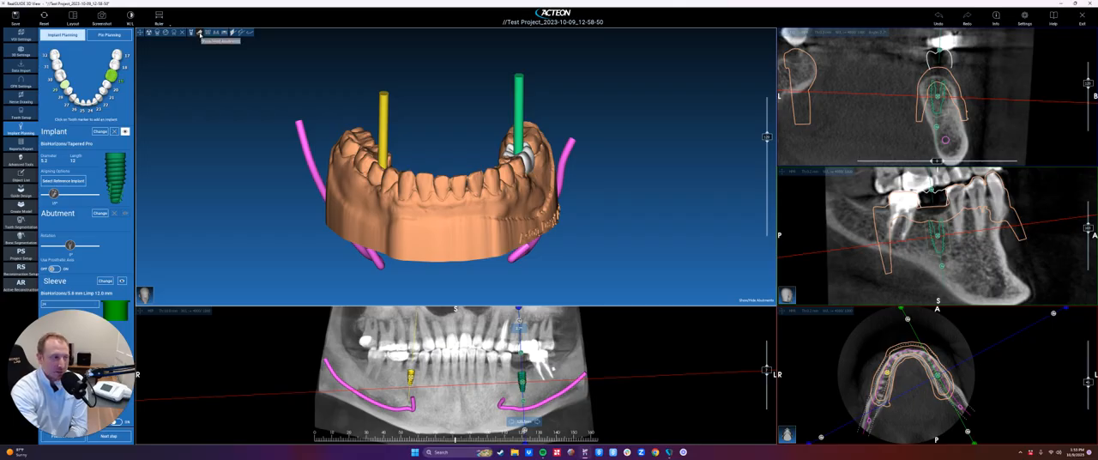
pyautogui.click(200, 35)
pyautogui.click(200, 35)
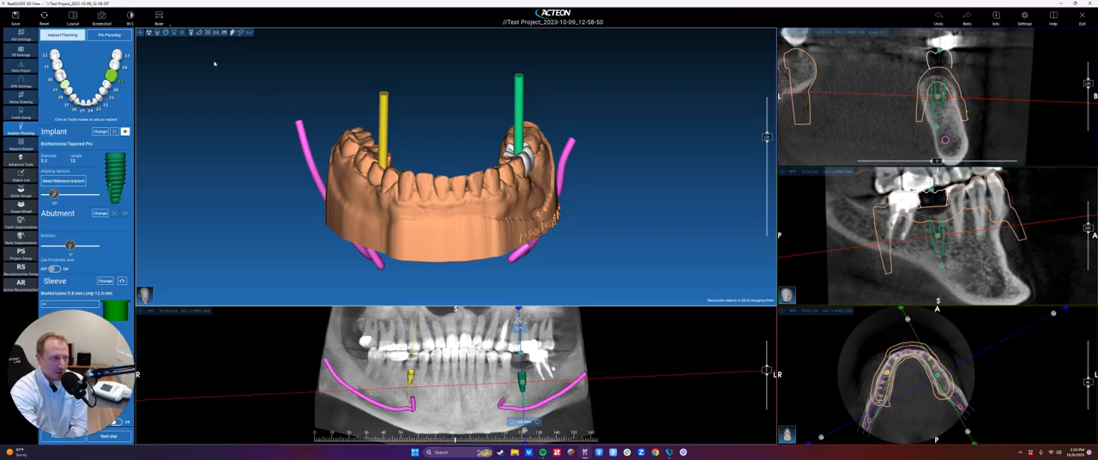
# - Show the sleeves on the jaw model, toggle their visibility a few times, and leave them hidden
pyautogui.click(207, 32)
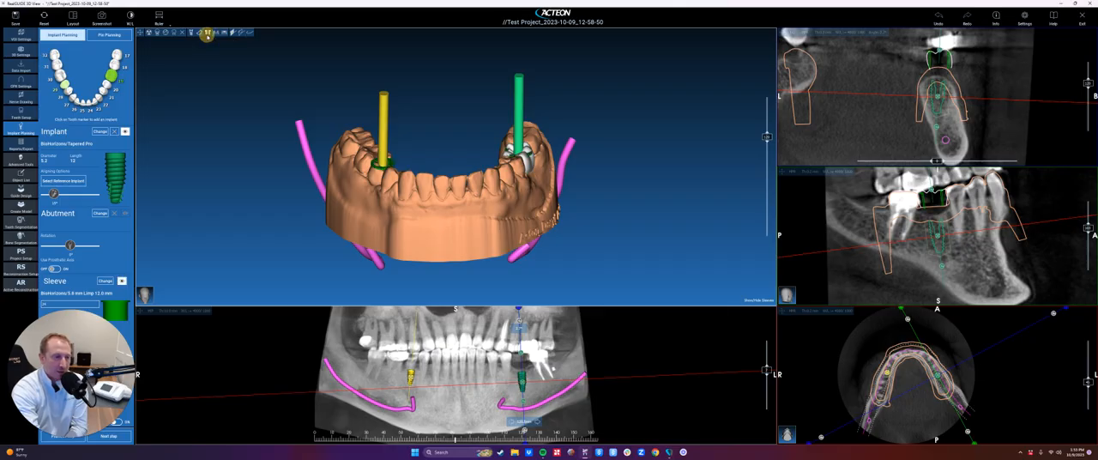
pyautogui.rightClick(490, 196)
pyautogui.click(209, 33)
pyautogui.click(209, 33)
pyautogui.click(209, 34)
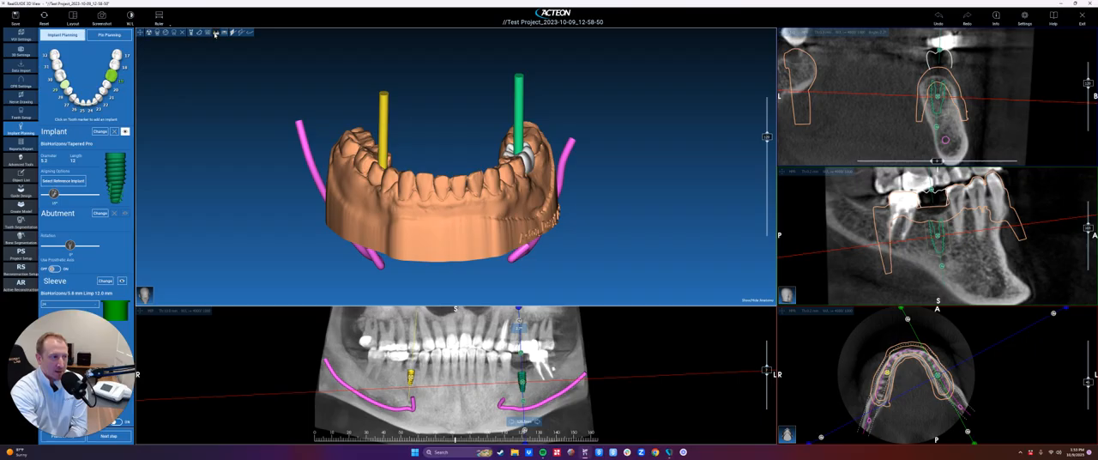
# - Hide the anatomy model to expose the implants and nerves in the 3D view, and show it again
pyautogui.click(215, 33)
pyautogui.click(215, 33)
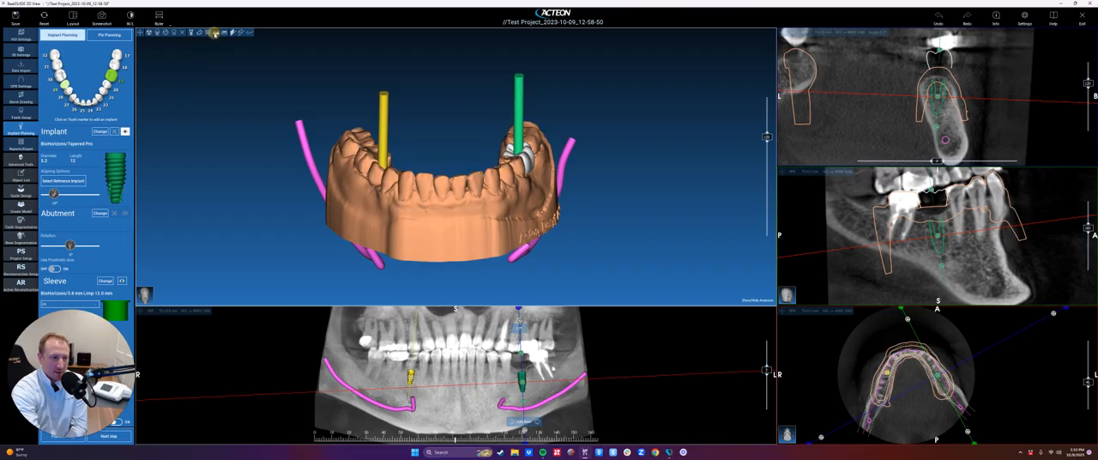
pyautogui.click(216, 33)
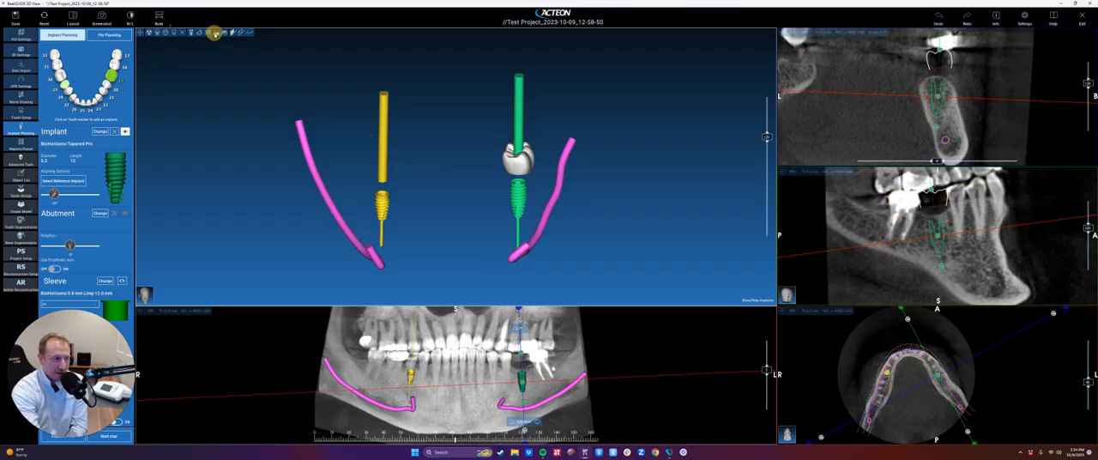
pyautogui.click(215, 33)
# - Toggle the prosthesis display off and on in the 3D view
pyautogui.click(224, 32)
pyautogui.click(223, 33)
pyautogui.click(224, 33)
pyautogui.click(224, 33)
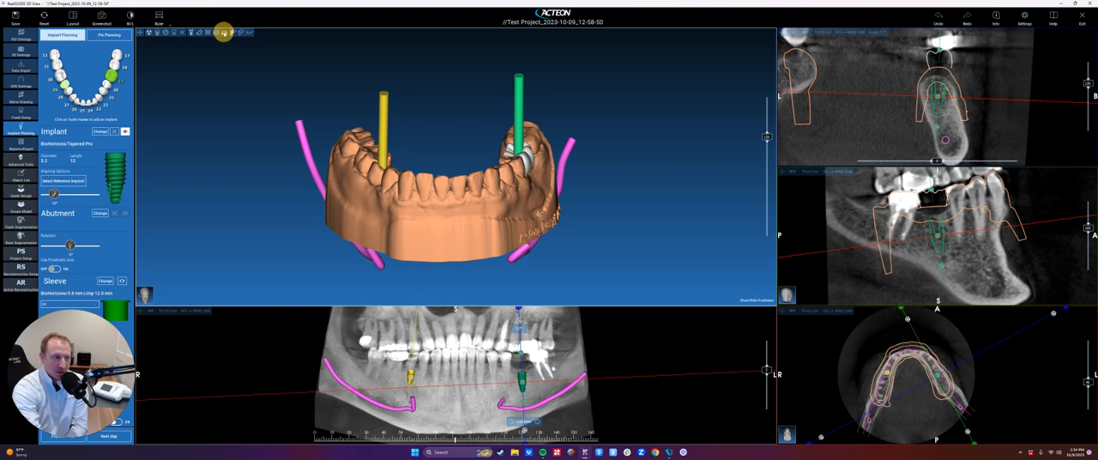
# - Hide the prosthetic crown at the tooth 19 site and view the implant axes on the jaw model from the side
pyautogui.moveTo(448, 103); pyautogui.dragTo(446, 187)
pyautogui.moveTo(444, 187); pyautogui.dragTo(444, 187)
pyautogui.click(500, 151)
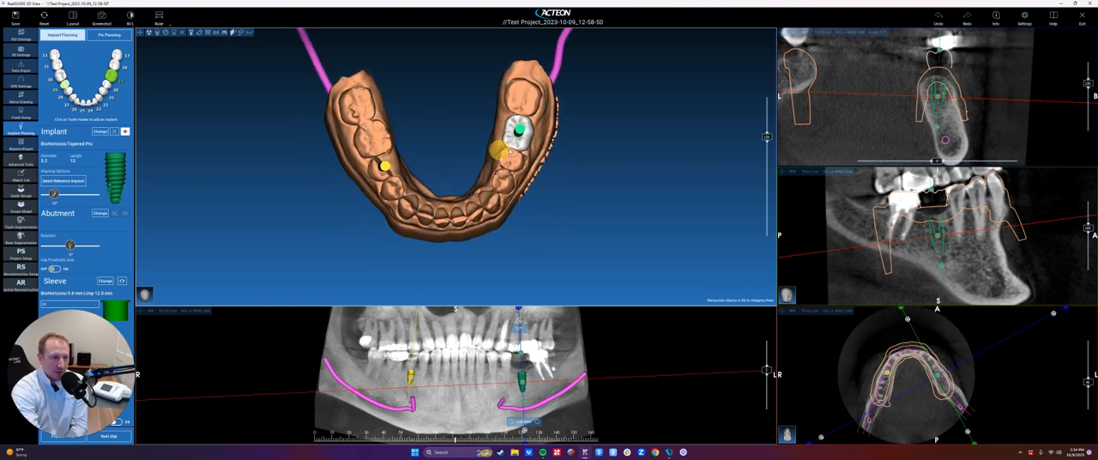
pyautogui.click(222, 35)
pyautogui.moveTo(583, 217); pyautogui.dragTo(318, 127)
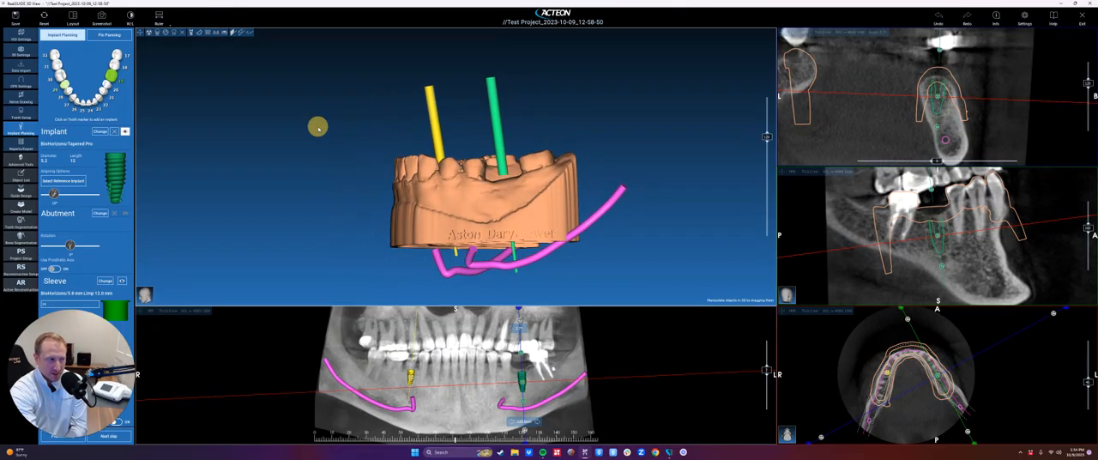
# - Toggle the implants off and on, and display the sleeves on both implants in the 3D view
pyautogui.click(192, 32)
pyautogui.click(192, 33)
pyautogui.click(205, 33)
pyautogui.moveTo(566, 103); pyautogui.dragTo(530, 181)
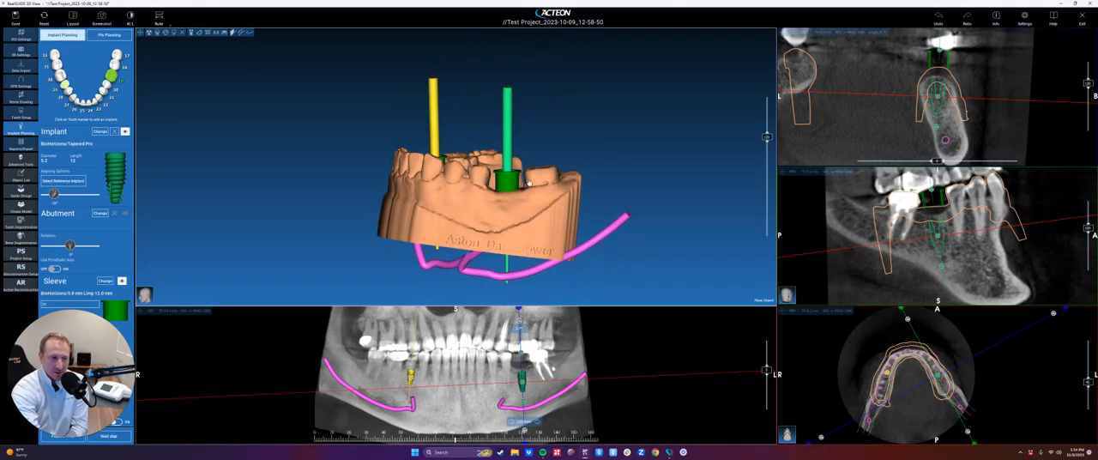
# - Make the lower jaw model semi-transparent and inspect both implants and their sleeves from the side, above and front
pyautogui.moveTo(343, 210); pyautogui.dragTo(527, 210)
pyautogui.rightClick(526, 210)
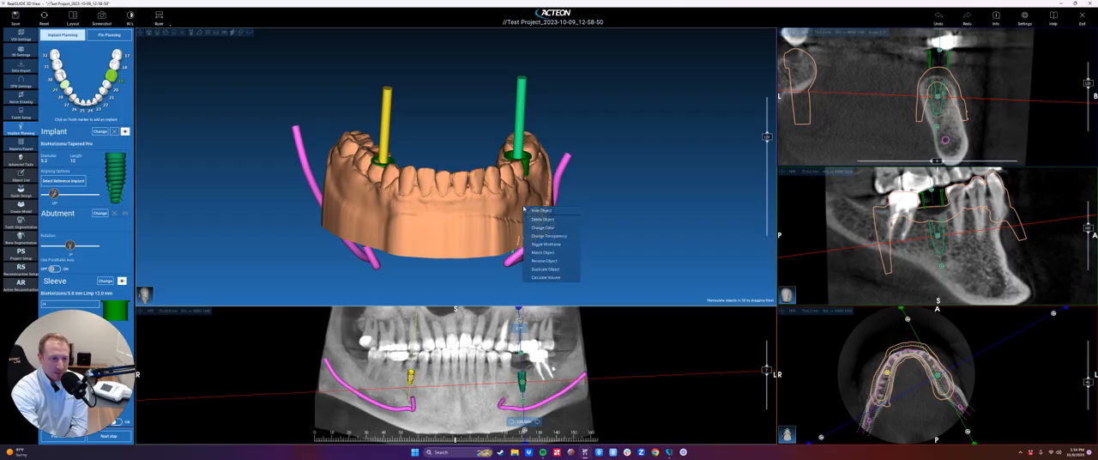
pyautogui.moveTo(571, 236)
pyautogui.click(599, 251)
pyautogui.moveTo(669, 238); pyautogui.dragTo(561, 176)
pyautogui.scroll(3, 544, 193)
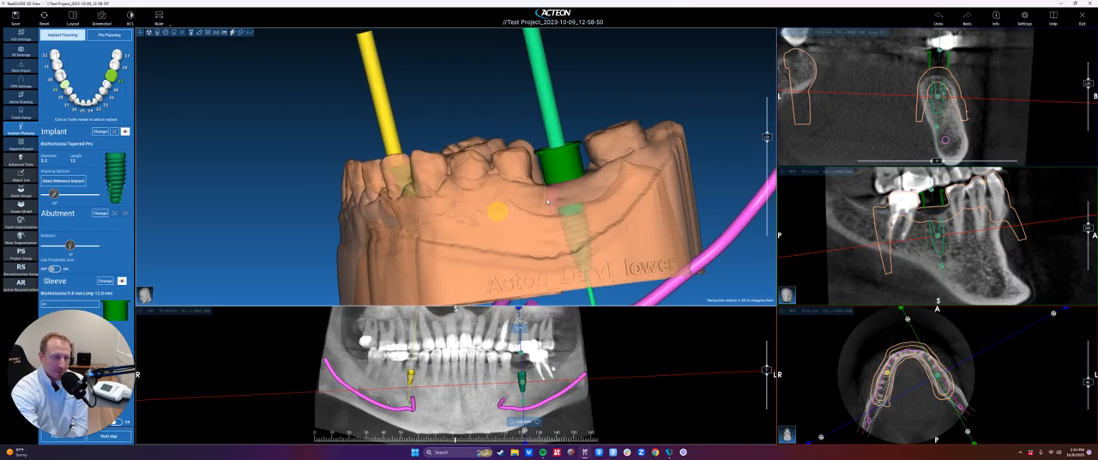
pyautogui.moveTo(557, 246); pyautogui.dragTo(576, 219)
pyautogui.scroll(-3, 646, 270)
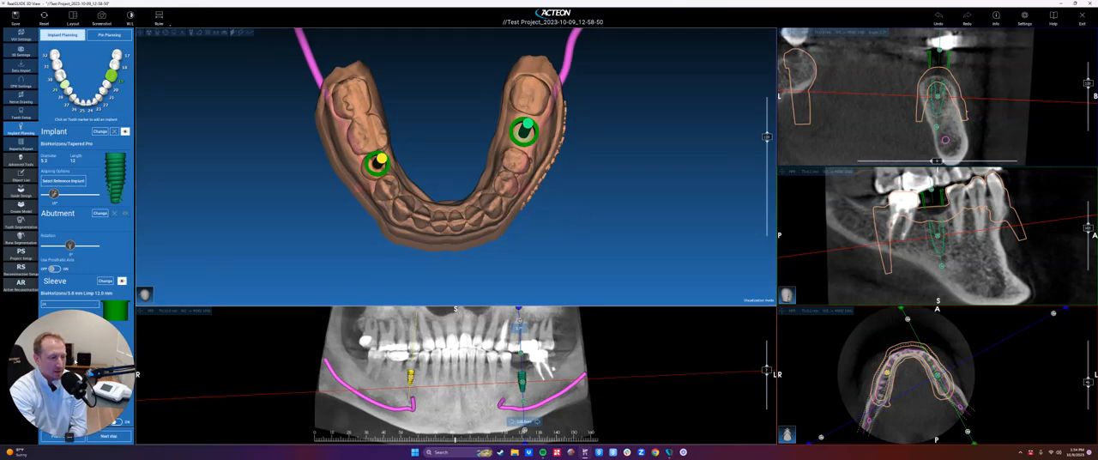
pyautogui.moveTo(353, 362); pyautogui.dragTo(942, 388)
pyautogui.moveTo(492, 263)
pyautogui.mouseDown()
pyautogui.moveTo(466, 136)
pyautogui.moveTo(413, 197)
pyautogui.moveTo(450, 217)
pyautogui.moveTo(381, 154)
pyautogui.mouseUp()
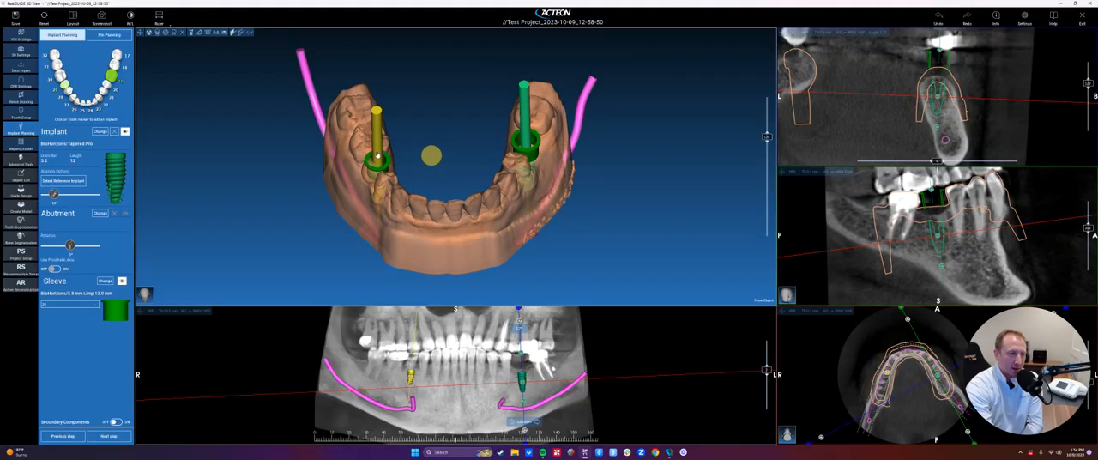
# - Set the tooth 29 implant's axis parallel to the tooth 19 implant and move it across the arch, in front of that implant
pyautogui.rightClick(378, 155)
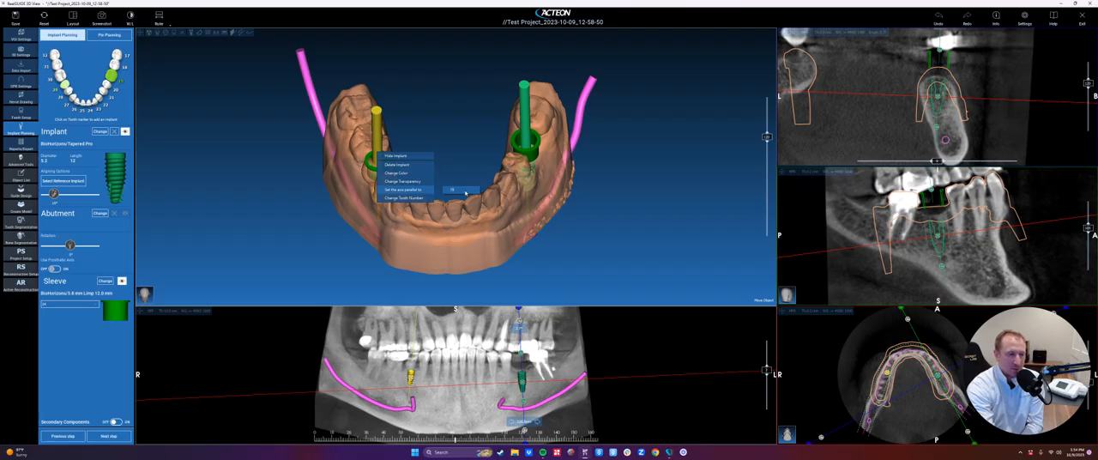
pyautogui.click(464, 191)
pyautogui.moveTo(378, 165); pyautogui.dragTo(510, 191)
pyautogui.click(380, 168)
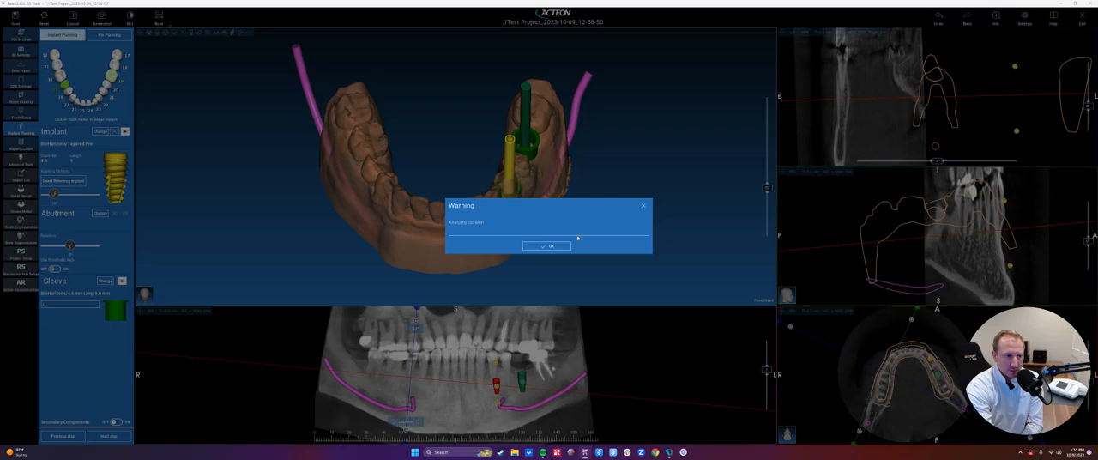
pyautogui.click(553, 245)
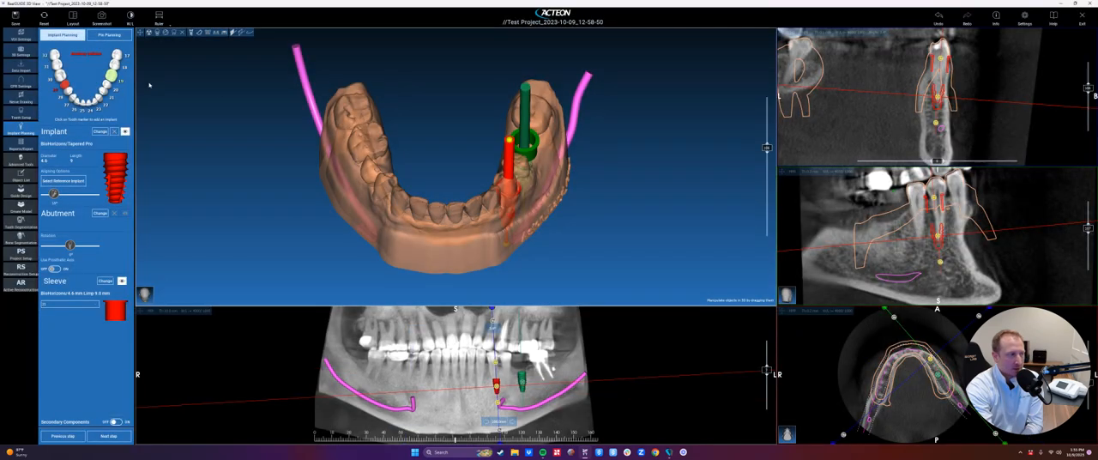
# - Change the moved implant's tooth number to 21
pyautogui.rightClick(63, 84)
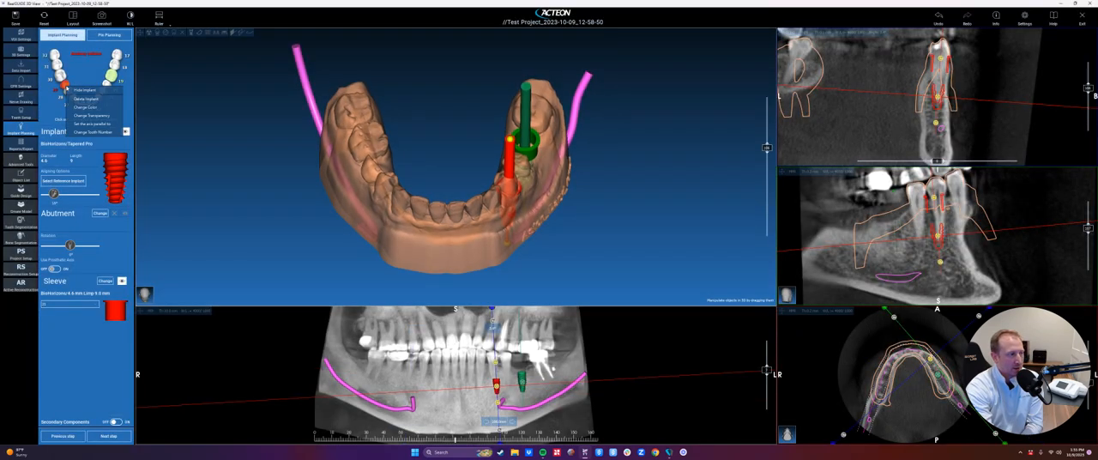
pyautogui.moveTo(95, 131)
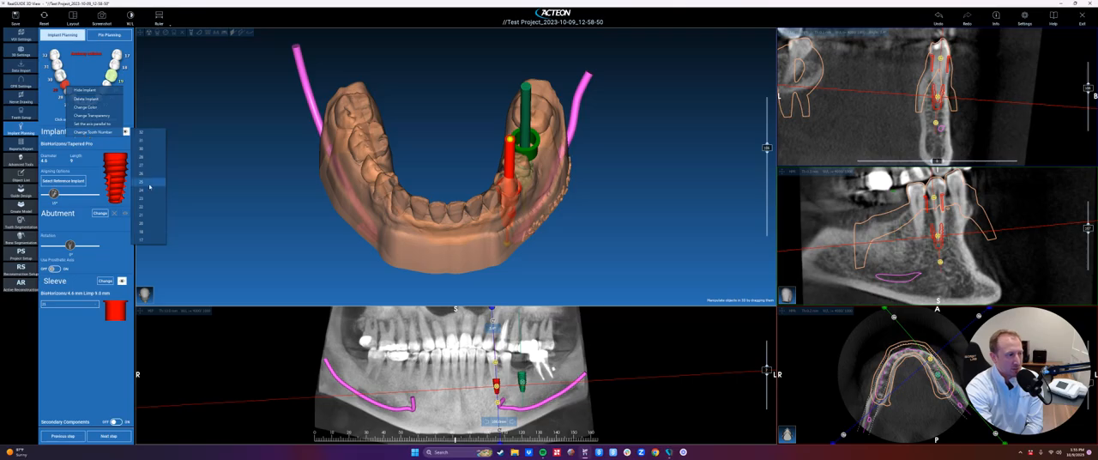
pyautogui.click(156, 213)
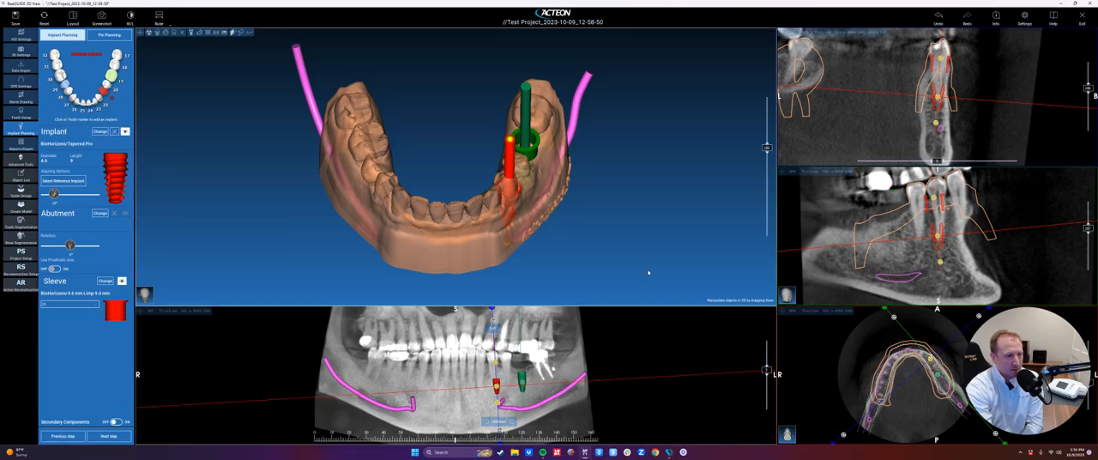
# - Raise the tooth 21 implant slightly in the enlarged cross-sectional view and return to the multi-view layout
pyautogui.click(785, 34)
pyautogui.moveTo(618, 236); pyautogui.dragTo(608, 209)
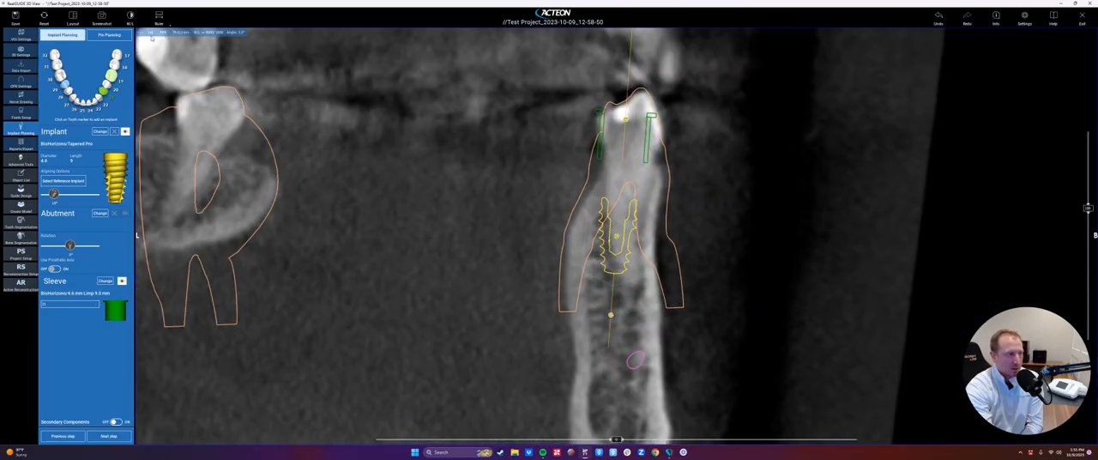
pyautogui.click(139, 32)
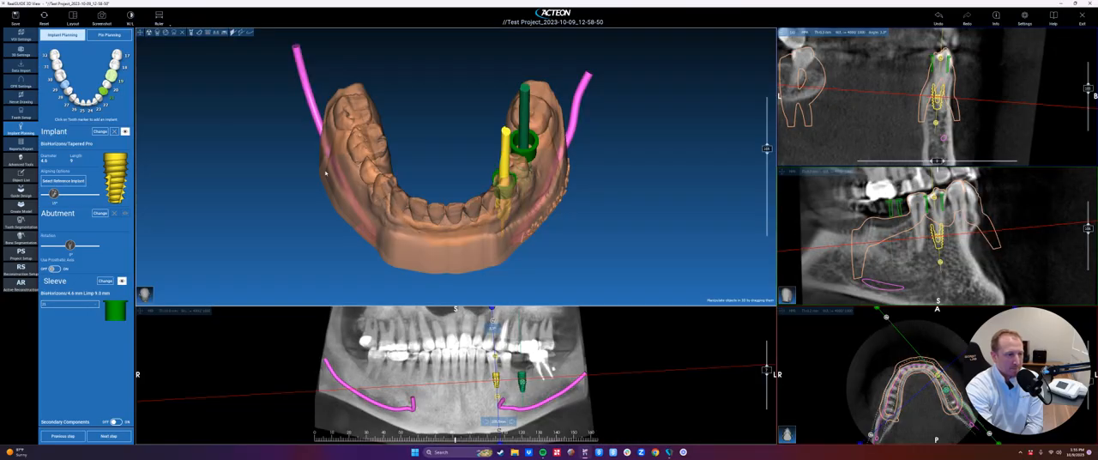
# - Hide the sleeves and tilt the tooth 21 implant slightly out of parallel with the tooth 19 implant in the 3D view
pyautogui.click(207, 35)
pyautogui.moveTo(617, 186); pyautogui.dragTo(471, 92)
pyautogui.moveTo(581, 102); pyautogui.dragTo(610, 261)
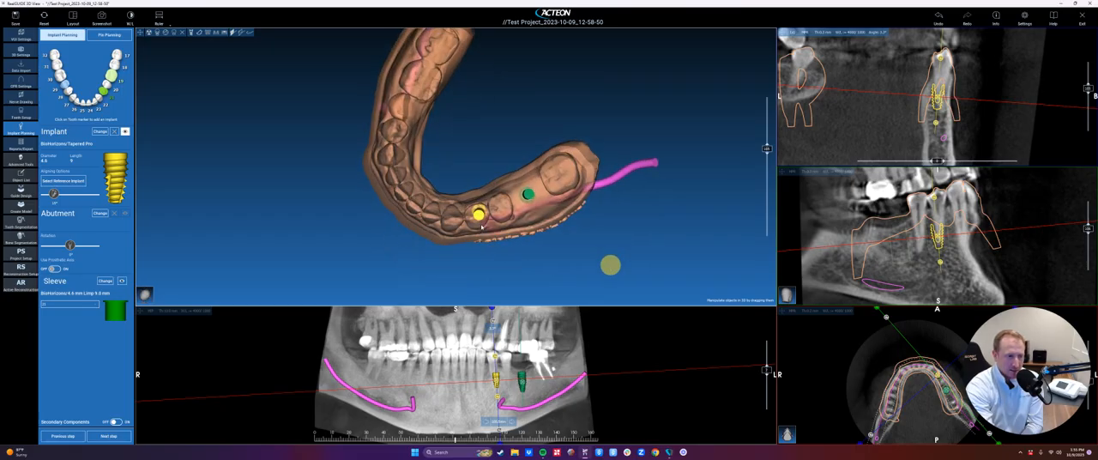
pyautogui.moveTo(476, 218); pyautogui.dragTo(503, 232)
pyautogui.moveTo(549, 260); pyautogui.dragTo(500, 127)
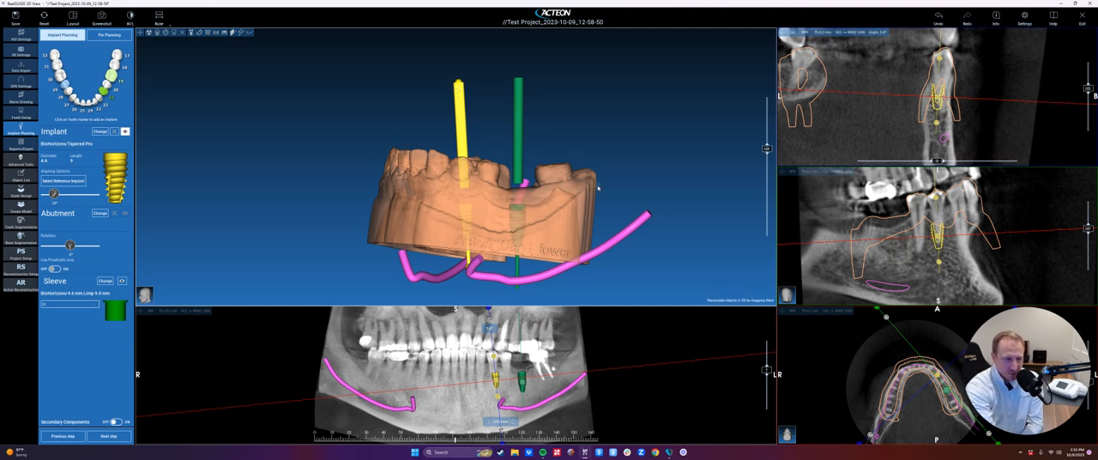
pyautogui.moveTo(598, 187); pyautogui.dragTo(586, 218)
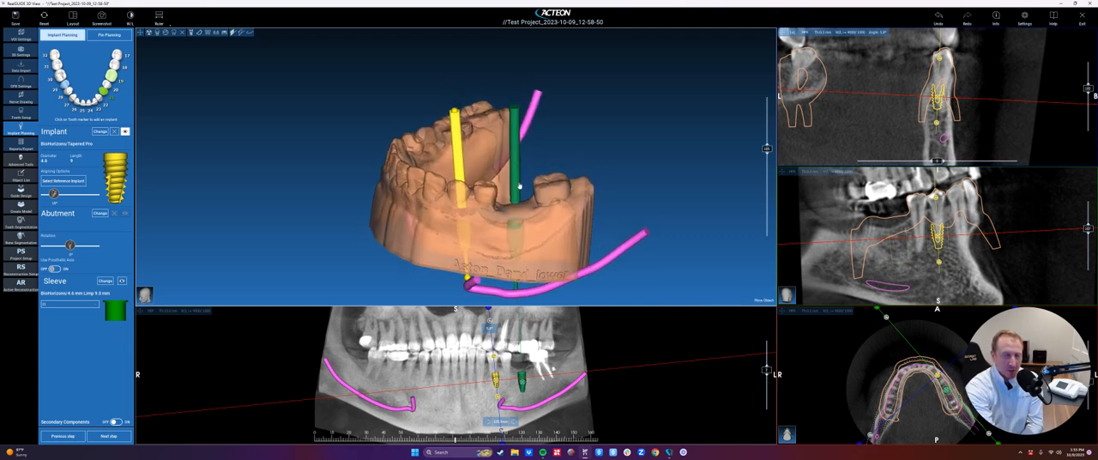
pyautogui.moveTo(540, 158)
pyautogui.mouseDown()
pyautogui.moveTo(553, 147)
pyautogui.moveTo(587, 271)
pyautogui.moveTo(576, 155)
pyautogui.mouseUp()
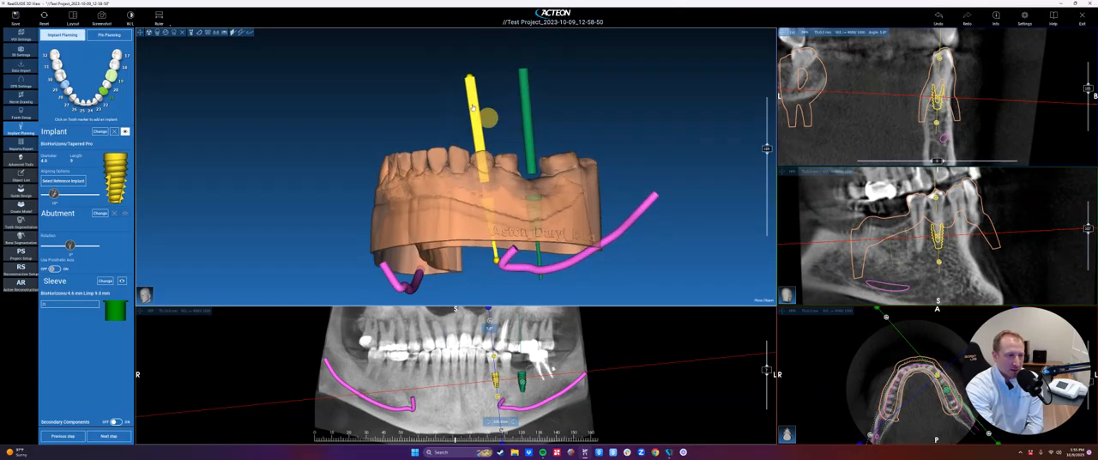
# - Set the tooth 21 implant's axis parallel to the tooth 19 implant
pyautogui.rightClick(473, 107)
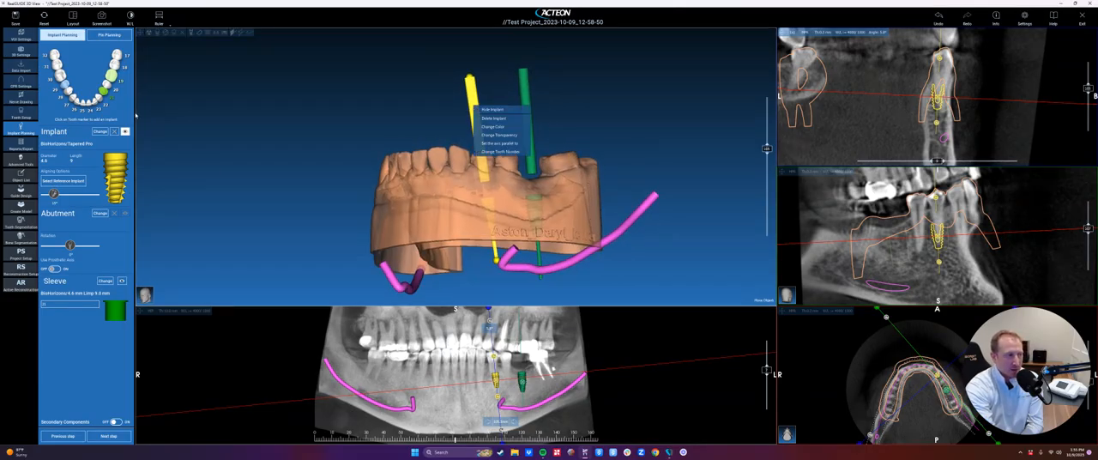
pyautogui.rightClick(109, 92)
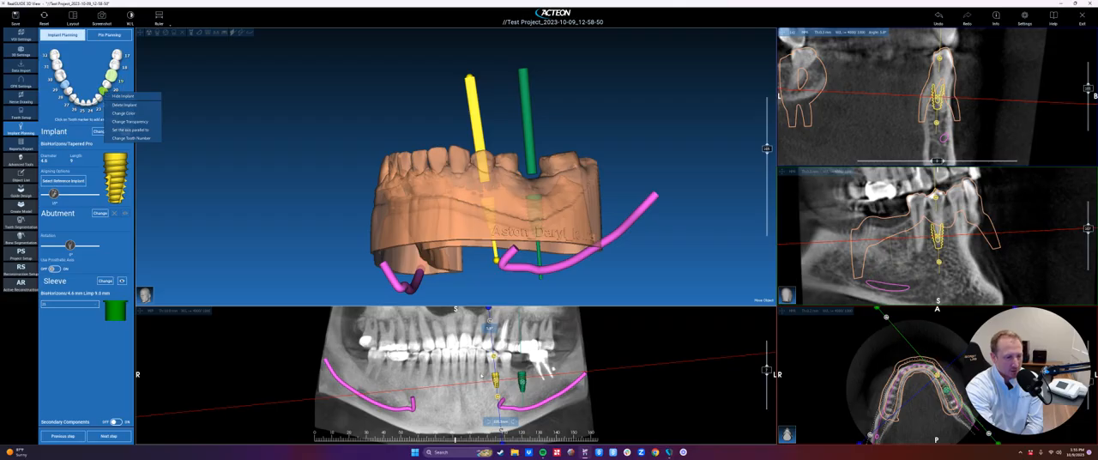
pyautogui.rightClick(497, 378)
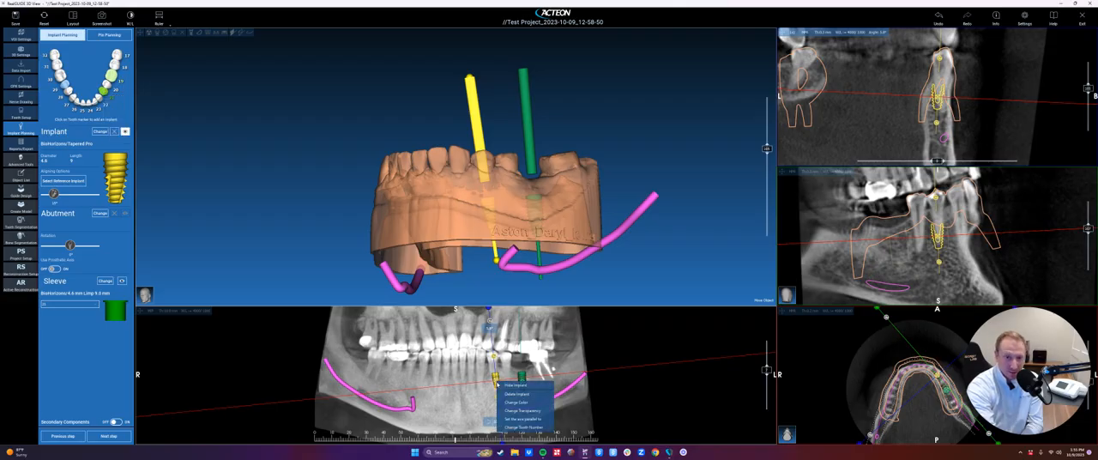
pyautogui.moveTo(511, 418)
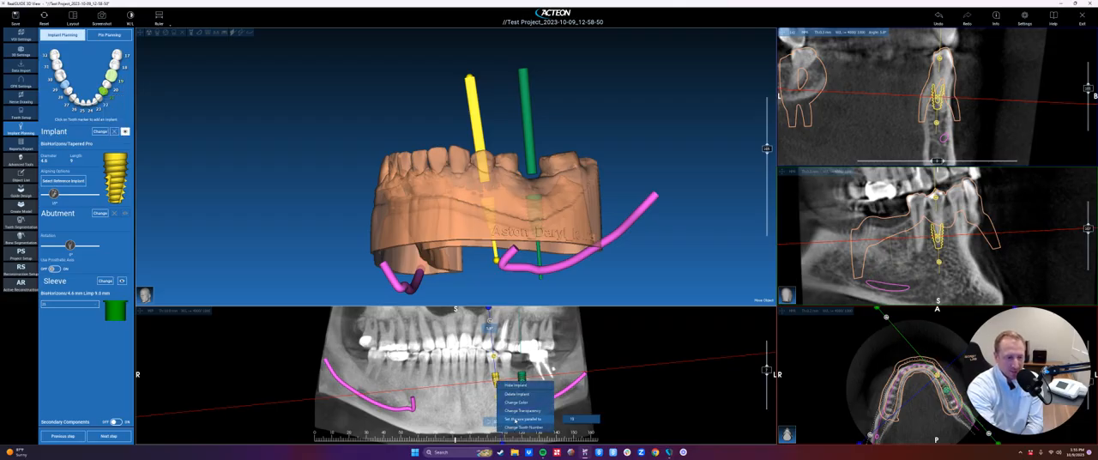
pyautogui.click(576, 422)
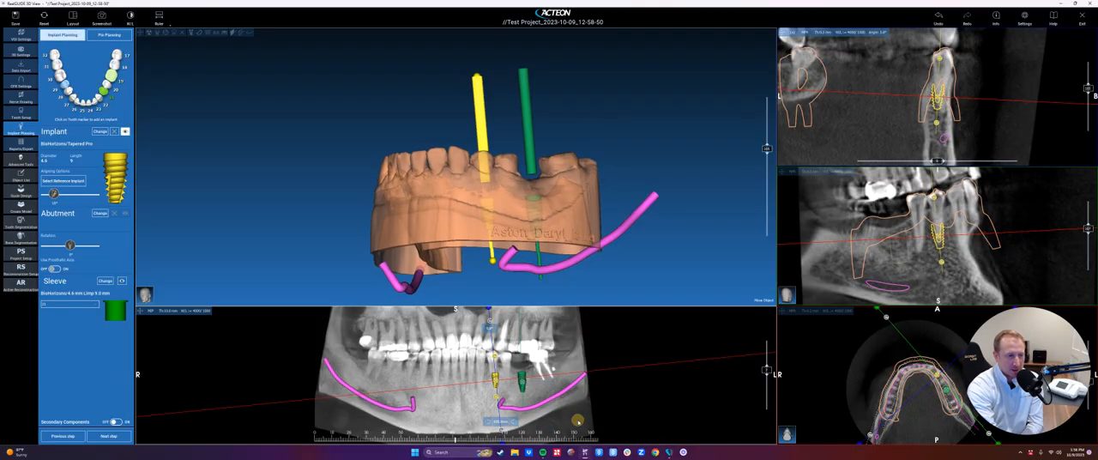
# - Compare both implant axes from the side, above and front, and tilt the tooth 21 implant slightly in the 3D view
pyautogui.moveTo(638, 147); pyautogui.dragTo(516, 145)
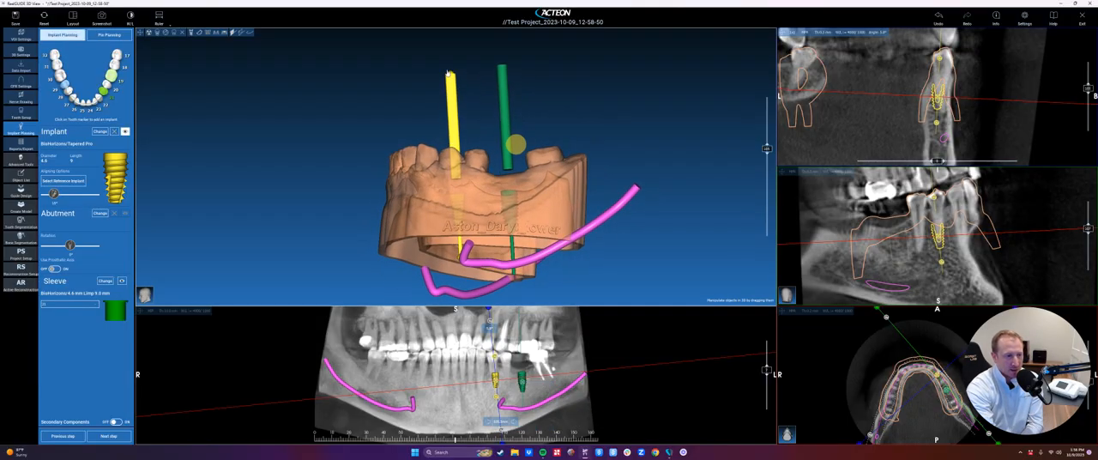
pyautogui.moveTo(467, 70); pyautogui.dragTo(480, 216)
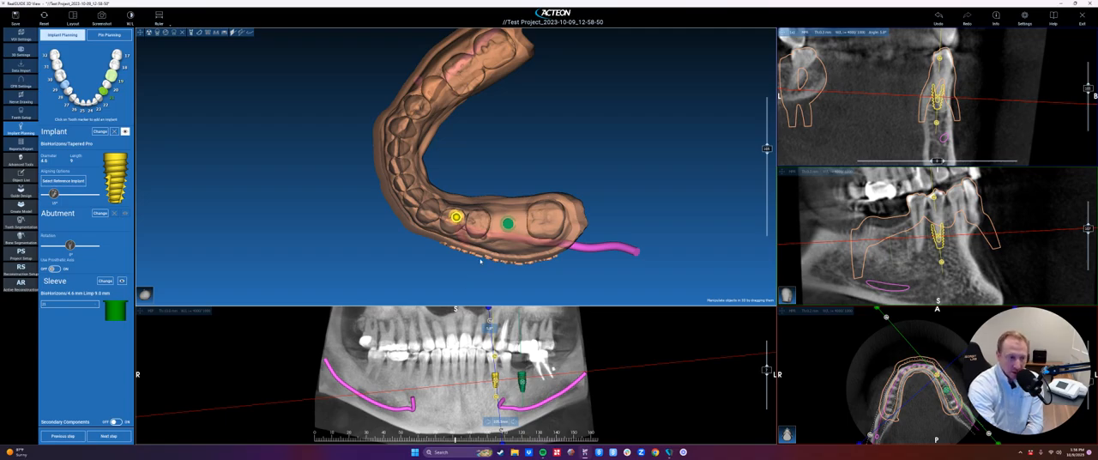
pyautogui.moveTo(497, 273); pyautogui.dragTo(463, 197)
pyautogui.moveTo(318, 202); pyautogui.dragTo(302, 193)
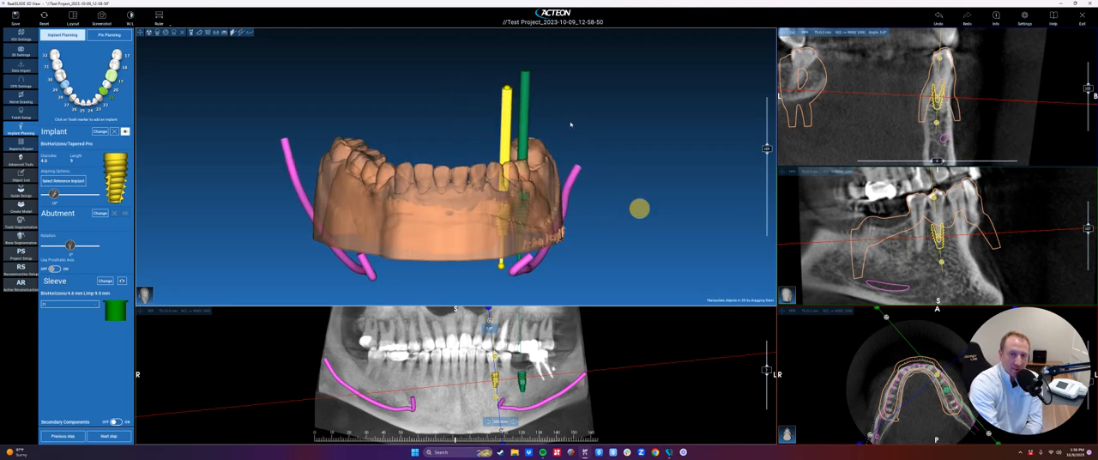
pyautogui.moveTo(568, 117); pyautogui.dragTo(530, 202)
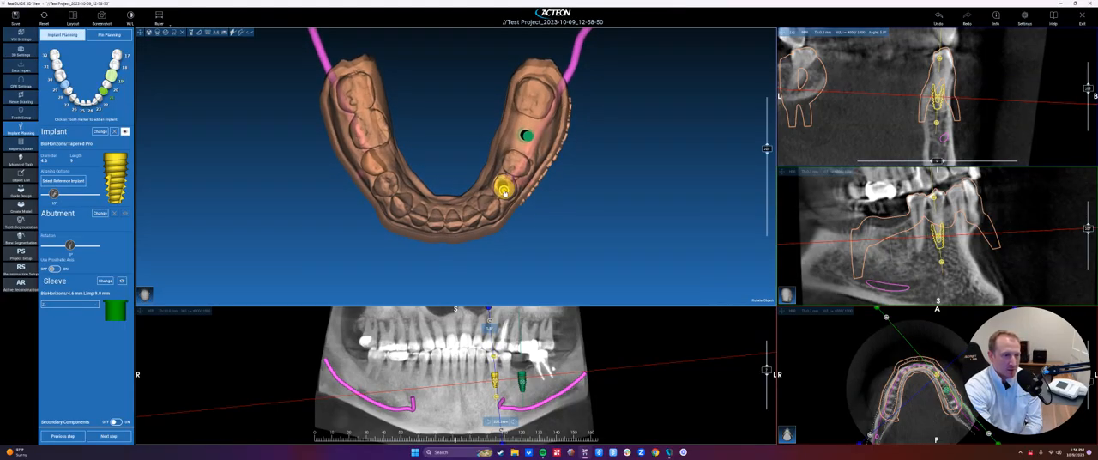
pyautogui.moveTo(524, 217); pyautogui.dragTo(372, 112)
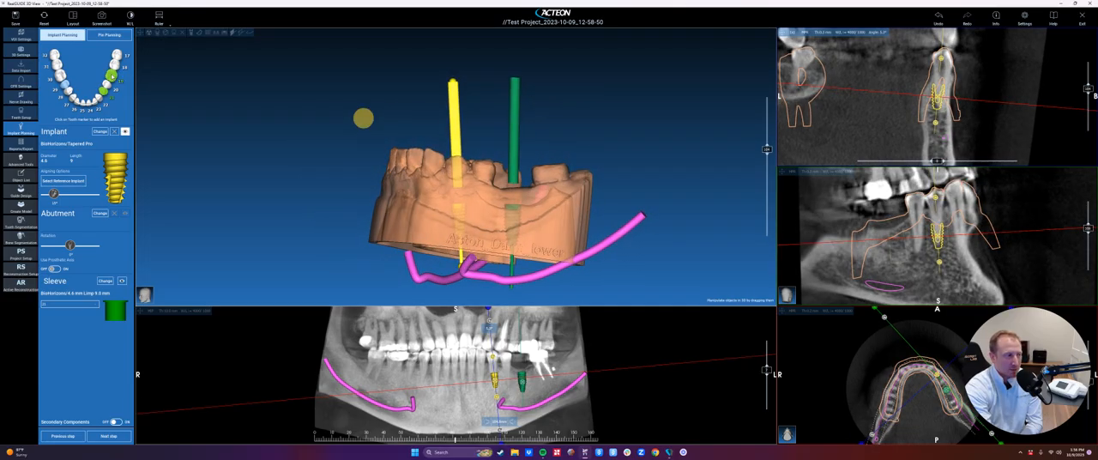
# - Make the tooth 19 implant the alignment reference, lower the angle tolerance until the tooth 21 implant is flagged, and compare their axes
pyautogui.click(112, 75)
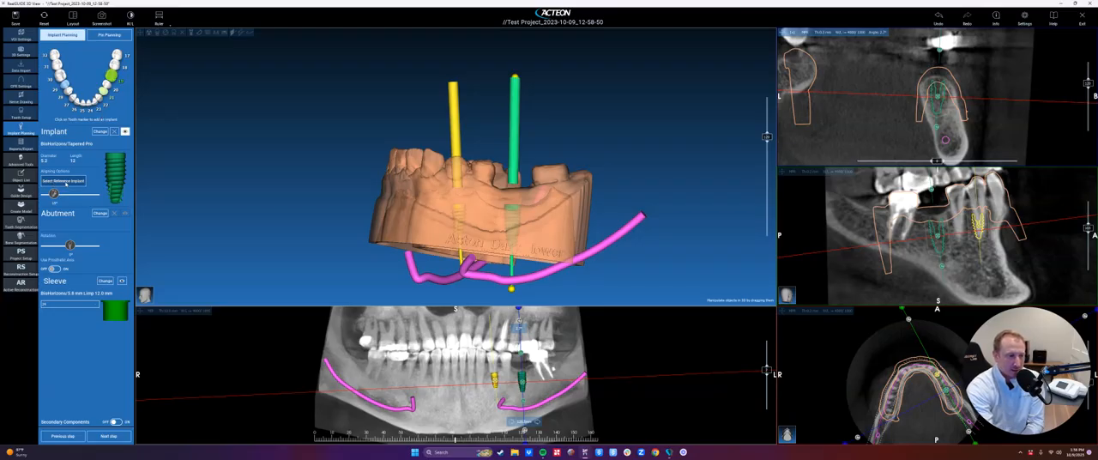
pyautogui.click(66, 181)
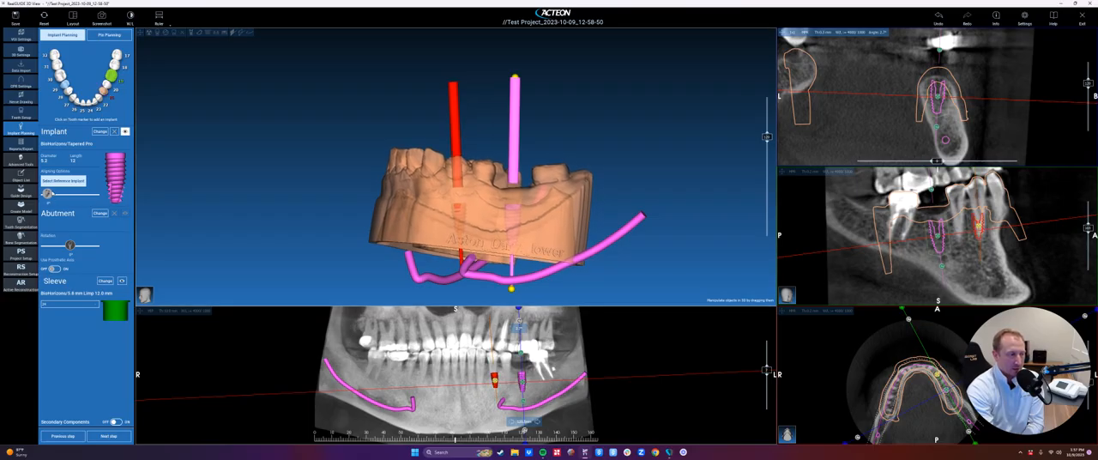
pyautogui.moveTo(51, 193); pyautogui.dragTo(53, 194)
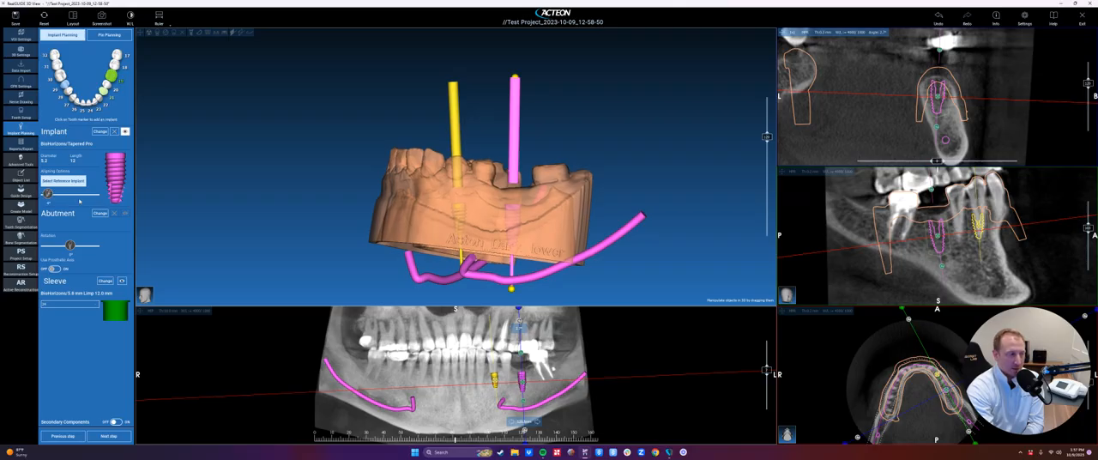
pyautogui.moveTo(369, 176); pyautogui.dragTo(507, 270)
pyautogui.moveTo(512, 211); pyautogui.dragTo(502, 138)
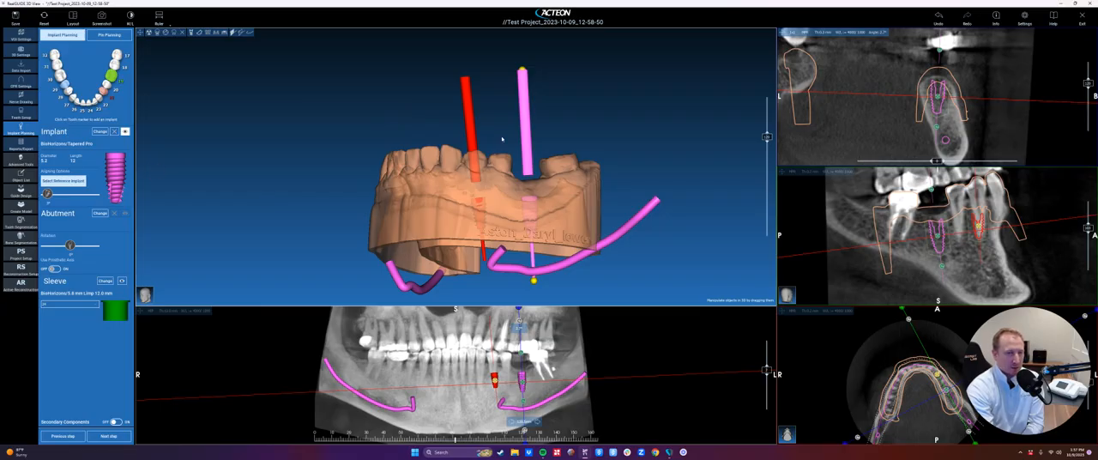
pyautogui.moveTo(410, 203); pyautogui.dragTo(612, 240)
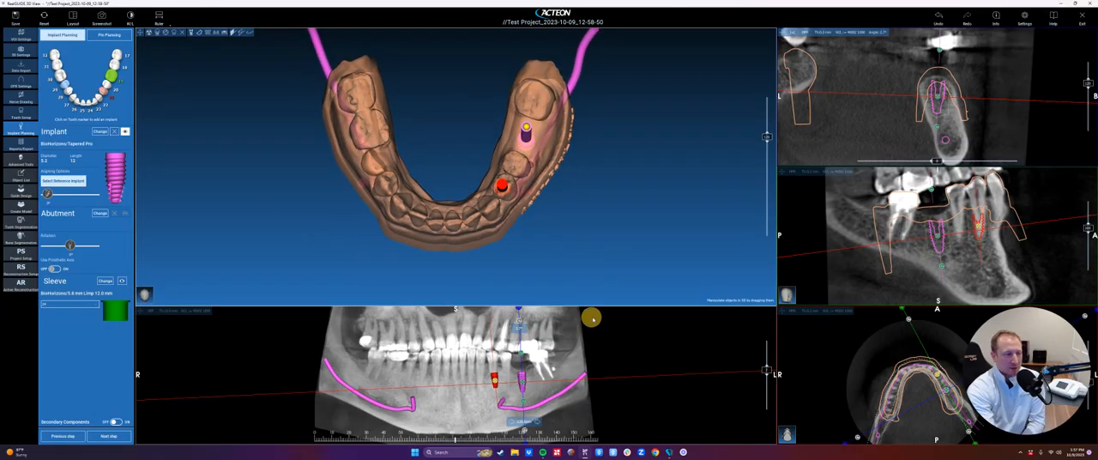
pyautogui.moveTo(593, 318); pyautogui.dragTo(605, 280)
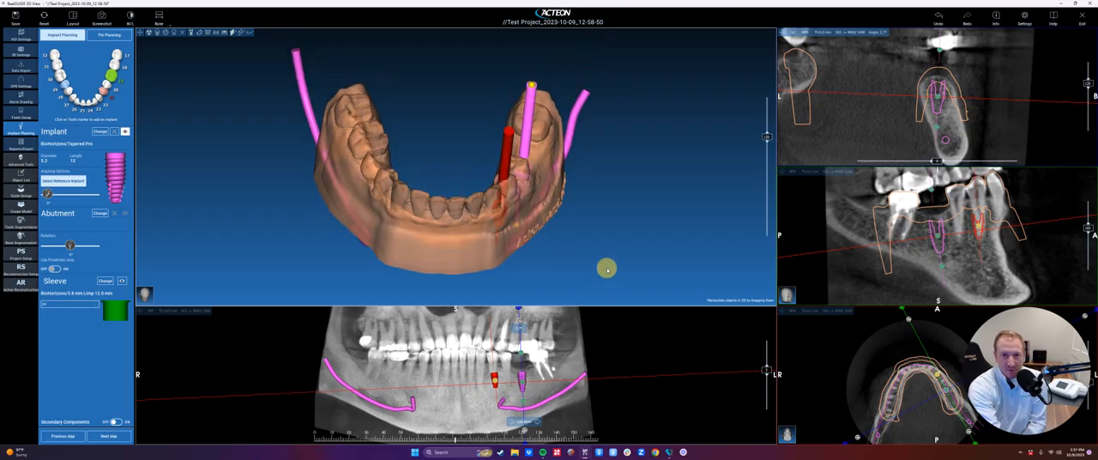
# - Raise the alignment angle tolerance until the tooth 21 implant is no longer flagged, and check both implants from the side and above
pyautogui.moveTo(49, 195); pyautogui.dragTo(57, 196)
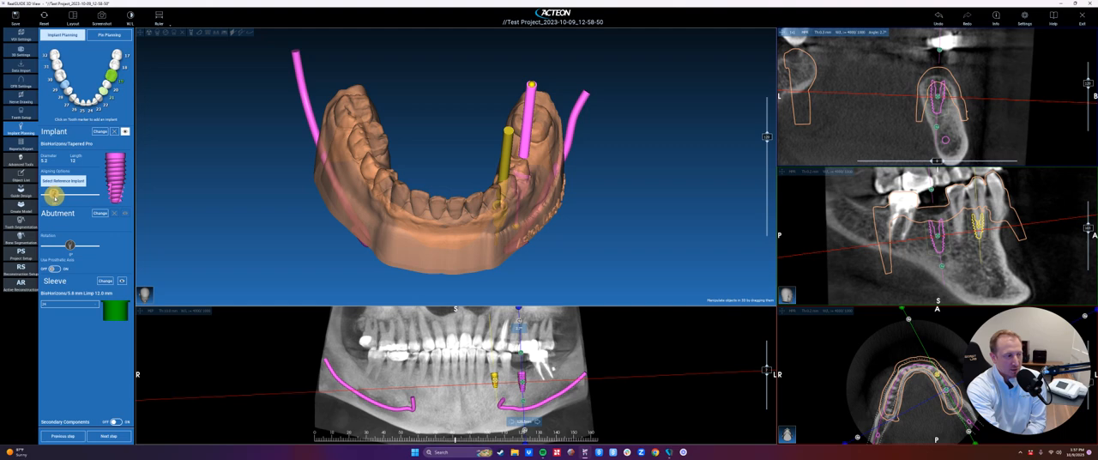
pyautogui.moveTo(557, 210); pyautogui.dragTo(568, 226)
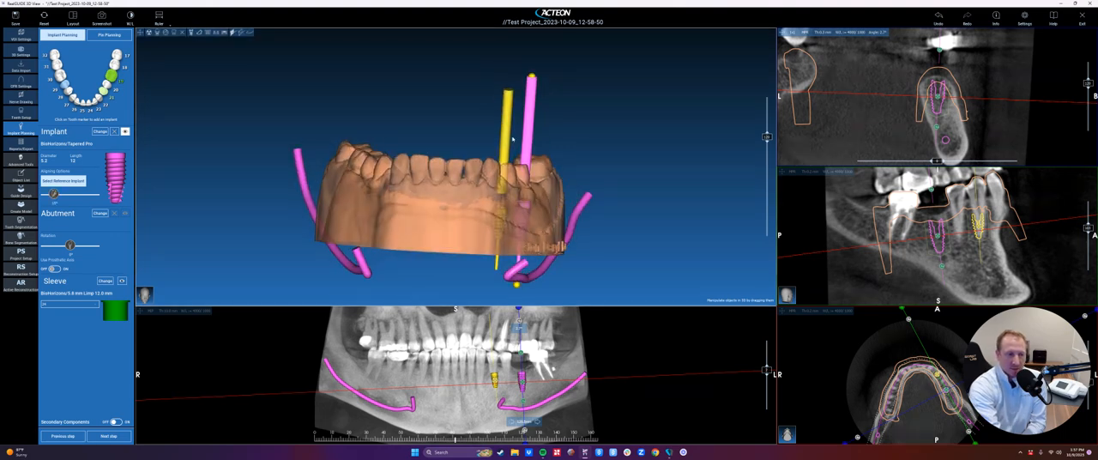
pyautogui.moveTo(621, 196); pyautogui.dragTo(369, 208)
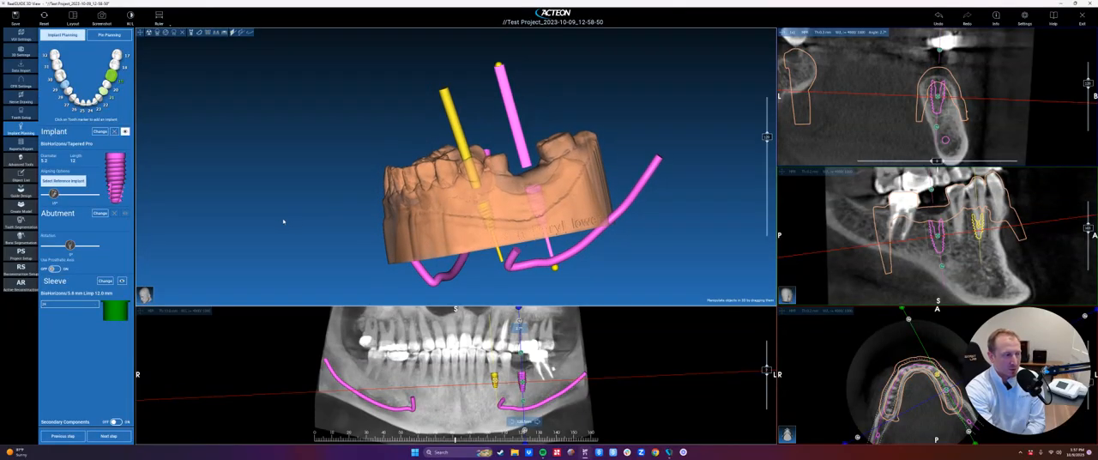
pyautogui.moveTo(285, 221); pyautogui.dragTo(552, 278)
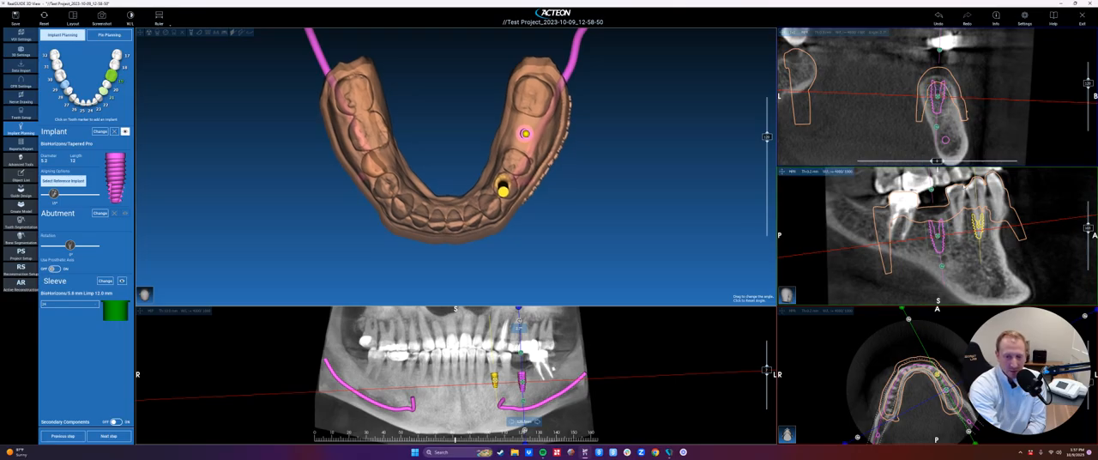
pyautogui.moveTo(580, 236); pyautogui.dragTo(542, 172)
# - Make the lower jaw model fully opaque and inspect where both implant axes emerge from the front and above
pyautogui.rightClick(555, 147)
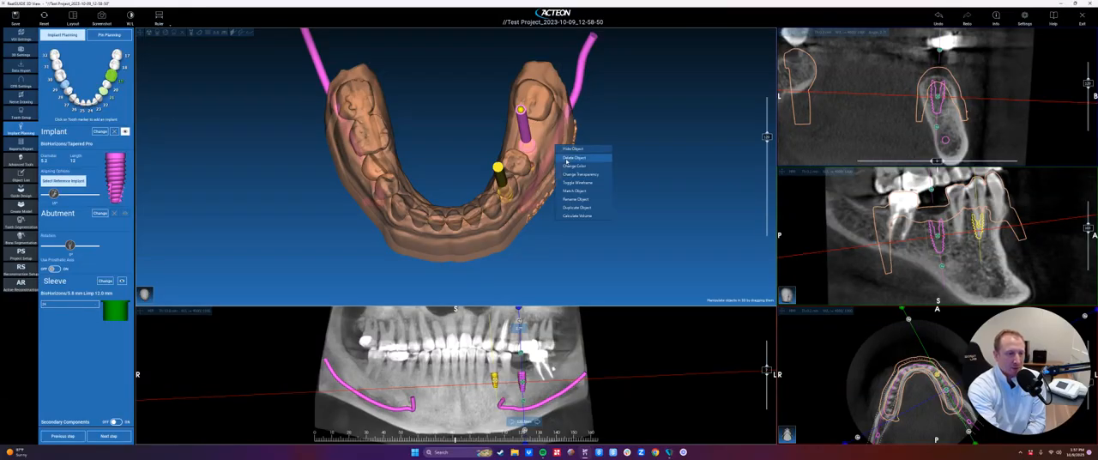
pyautogui.click(642, 177)
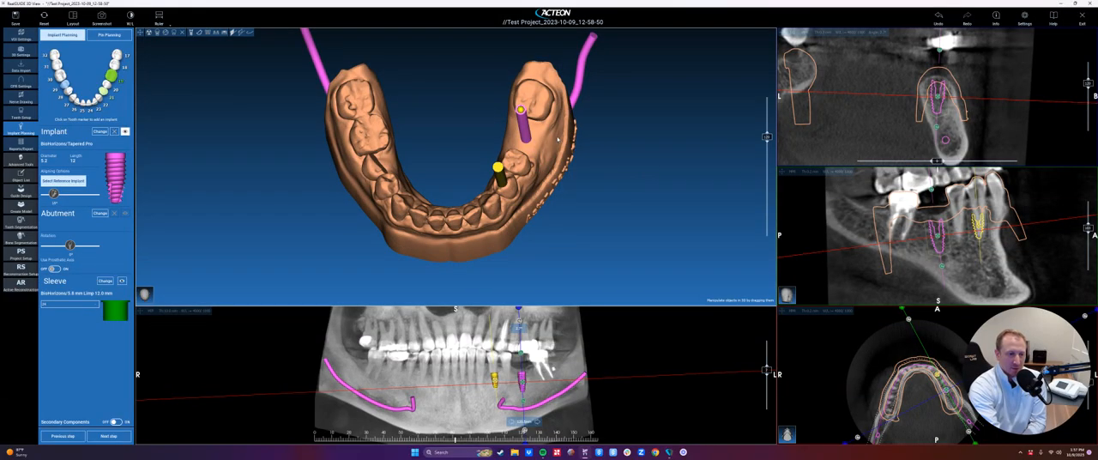
pyautogui.moveTo(532, 247); pyautogui.dragTo(549, 208)
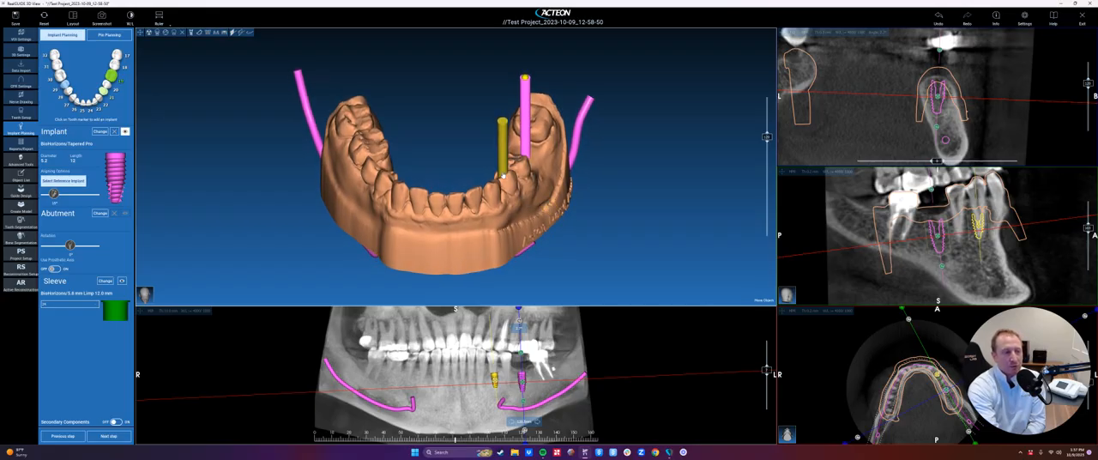
pyautogui.moveTo(601, 176); pyautogui.dragTo(601, 231)
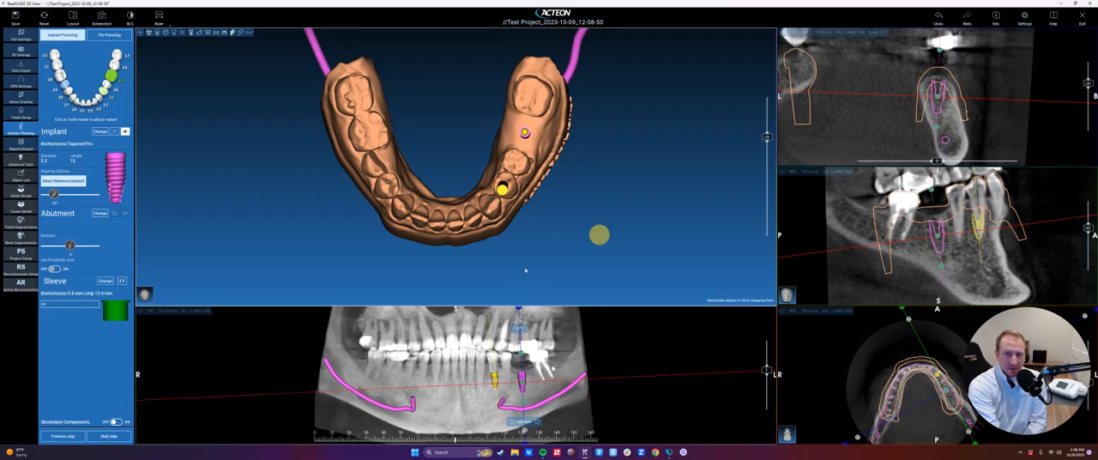
pyautogui.moveTo(493, 233); pyautogui.dragTo(297, 117)
pyautogui.moveTo(309, 195); pyautogui.dragTo(514, 306)
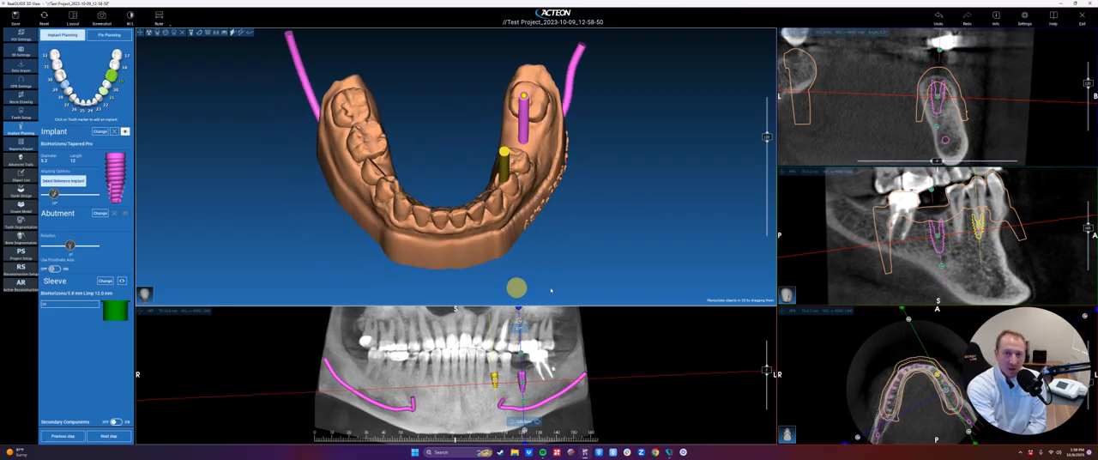